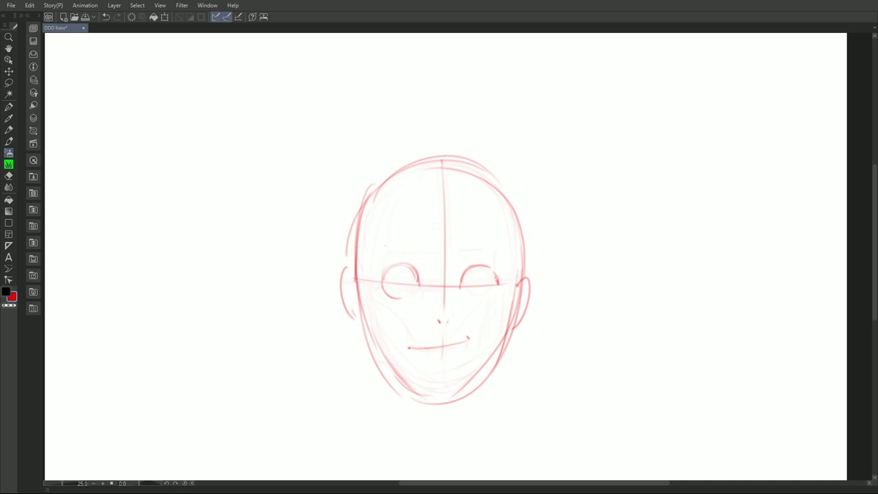
Step: Sketch arched eyebrows above both eyes and restate the outline of the right ear
drag(376, 260, 411, 245)
drag(468, 246, 498, 253)
key(ctrl+z)
key(ctrl+z)
drag(521, 272, 523, 296)
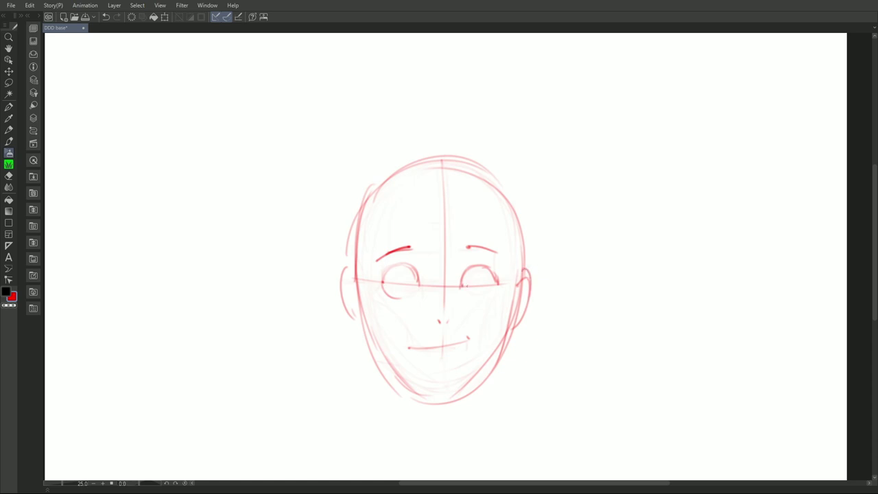
Step: Darken the upper eye outlines and the right eyebrow, and erase faint guide lines inside both eyes
drag(460, 281, 481, 269)
mouse_move(383, 286)
mouse_down()
mouse_move(396, 267)
mouse_move(418, 284)
mouse_up()
drag(466, 245, 488, 251)
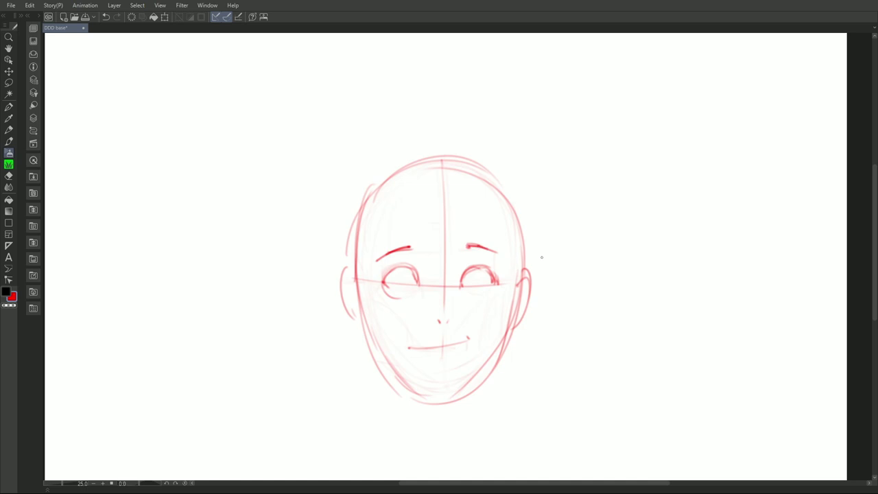
key(e)
drag(463, 280, 496, 279)
drag(412, 288, 386, 279)
key(b)
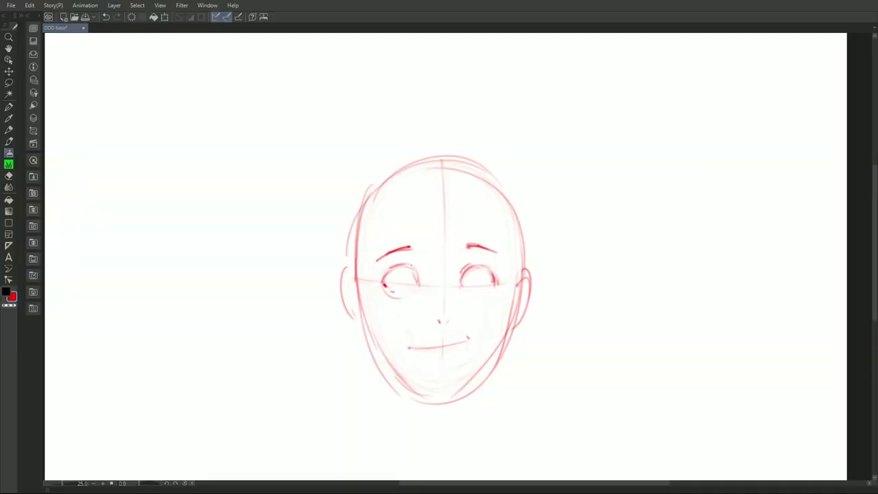
Step: Sketch the vertical side edges of the irises in both eyes
key(ctrl+z)
drag(393, 274, 394, 287)
drag(411, 275, 412, 285)
key(ctrl+z)
drag(484, 273, 489, 289)
key(ctrl+z)
Step: Sketch the pointed outer corner of the left eye and strengthen the upper lash lines of both eyes
mouse_move(374, 280)
mouse_down()
mouse_move(381, 283)
mouse_move(360, 287)
mouse_move(385, 287)
mouse_up()
key(e)
key(b)
drag(383, 275, 376, 281)
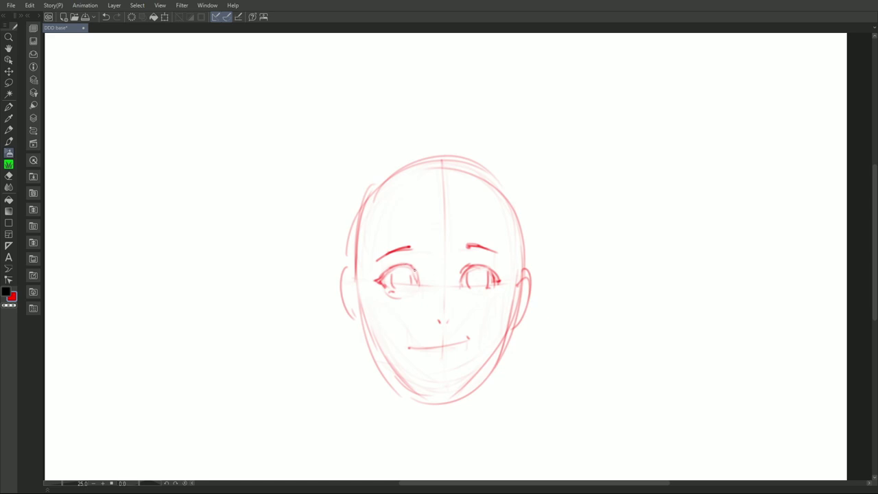
drag(389, 270, 380, 282)
drag(467, 267, 489, 267)
Step: Clean up and redraw the smiling mouth line, and reinforce the inner iris edges
key(e)
drag(403, 350, 407, 345)
key(b)
drag(412, 345, 435, 349)
key(ctrl+z)
drag(414, 269, 413, 287)
drag(469, 269, 469, 284)
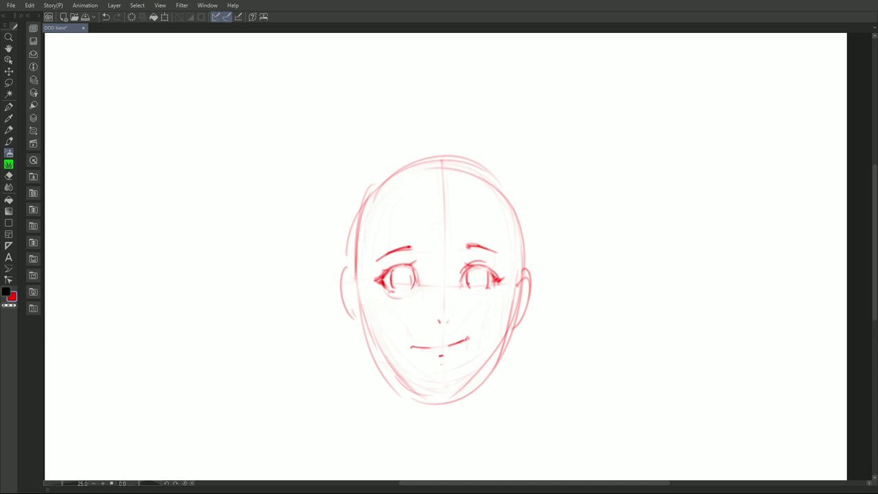
Step: Sketch two large round glasses lenses around the eyes and a short vertical hair line on the forehead
drag(440, 173, 440, 214)
drag(391, 232, 385, 234)
mouse_move(374, 240)
mouse_down()
mouse_move(427, 240)
mouse_move(402, 318)
mouse_up()
key(ctrl+z)
key(ctrl+z)
drag(472, 237, 470, 238)
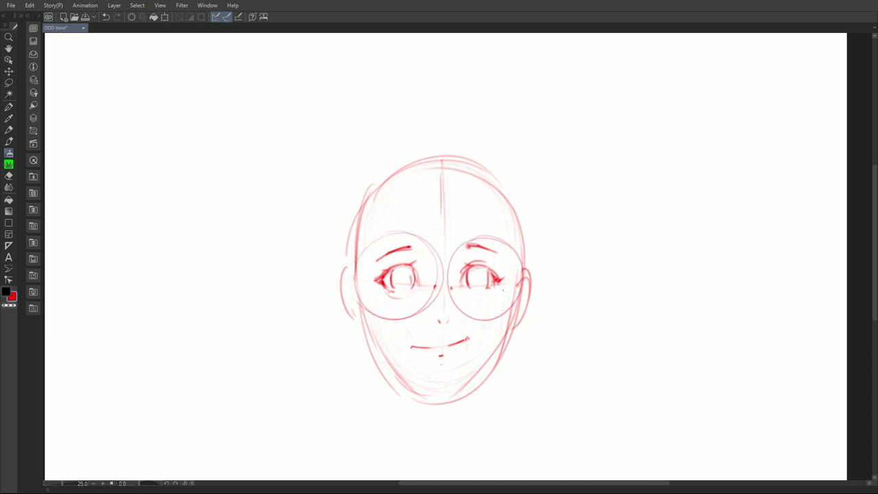
Step: Sketch fuller outer contours for both ears and strengthen the left jawline down to the chin
drag(527, 269, 535, 308)
drag(347, 273, 339, 296)
drag(350, 291, 357, 308)
drag(338, 278, 347, 324)
mouse_move(526, 258)
mouse_down()
mouse_move(538, 269)
mouse_move(536, 304)
mouse_up()
mouse_move(354, 286)
mouse_down()
mouse_move(360, 327)
mouse_move(422, 396)
mouse_up()
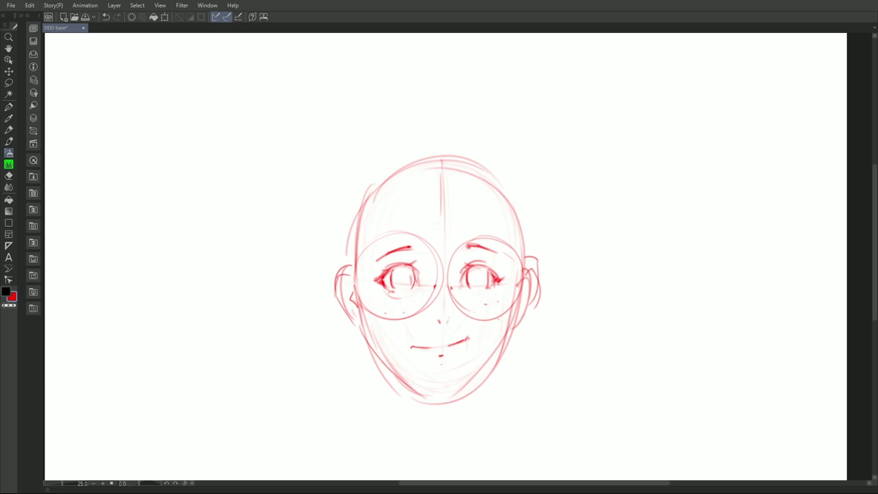
Step: Sketch the hair with long bangs strands over the forehead and an outer contour around the top of the head
drag(445, 163, 437, 261)
drag(448, 172, 455, 261)
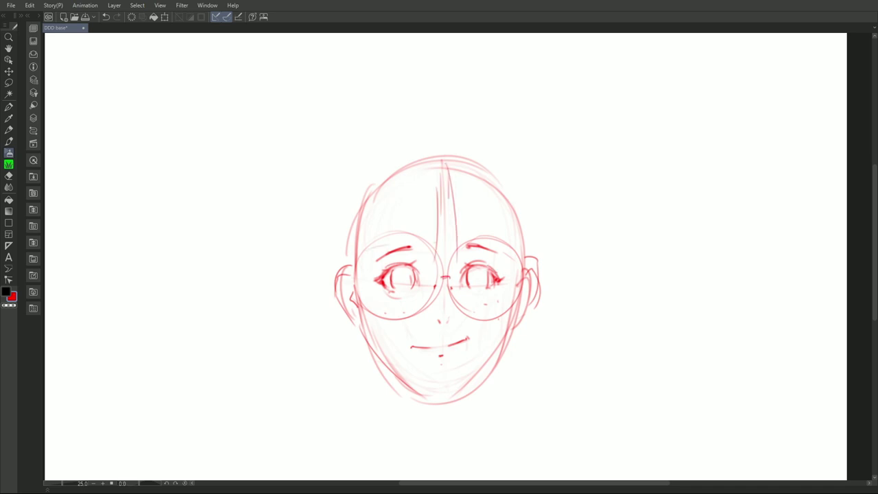
drag(480, 159, 533, 266)
mouse_move(395, 156)
mouse_down()
mouse_move(346, 277)
mouse_move(347, 263)
mouse_up()
drag(480, 148, 413, 158)
drag(496, 172, 524, 211)
drag(445, 158, 354, 218)
mouse_move(405, 194)
mouse_down()
mouse_move(401, 257)
mouse_move(386, 269)
mouse_up()
mouse_move(485, 177)
mouse_down()
mouse_move(509, 238)
mouse_move(488, 242)
mouse_up()
drag(505, 238, 511, 291)
drag(439, 153, 514, 226)
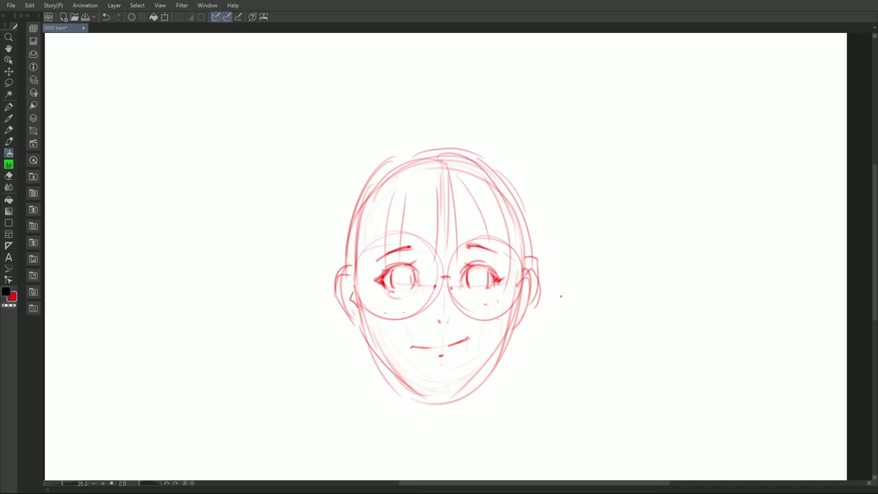
Step: Reinforce the cheek and jaw lines on both sides of the face
drag(360, 305, 389, 366)
drag(520, 295, 470, 390)
drag(374, 349, 434, 396)
drag(499, 343, 463, 390)
Step: Erase the old nose mark and sketch a short slanted stroke as the nose
key(e)
drag(440, 317, 445, 326)
key(b)
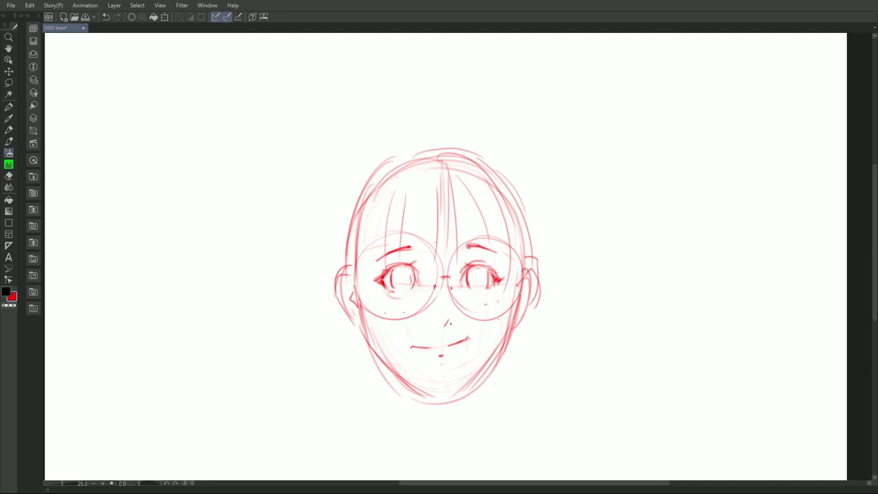
Step: Erase excess jaw lines on the right side and the stray marks beneath the right eye
key(e)
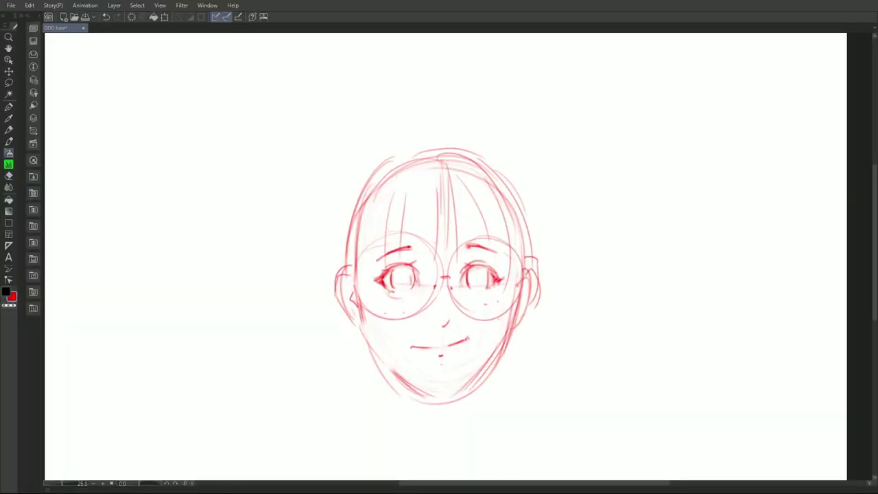
key(e)
drag(474, 377, 505, 336)
drag(499, 302, 485, 305)
key(b)
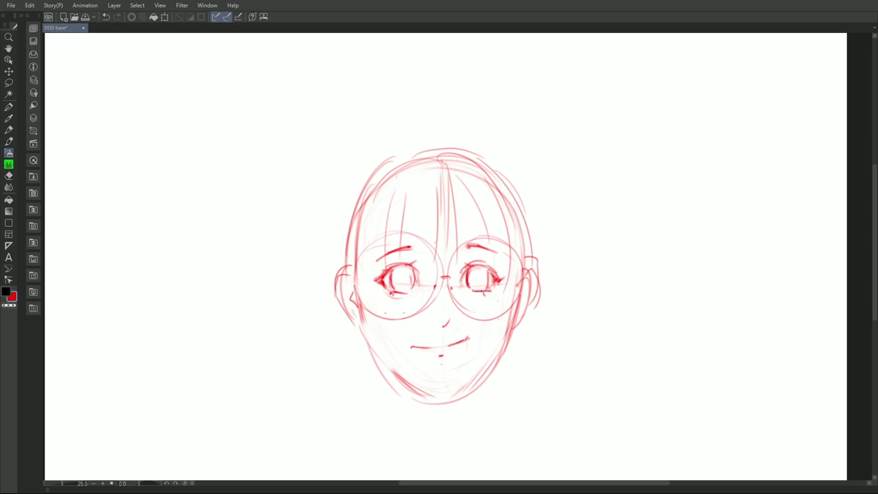
Step: Strengthen the left jawline and sketch two vertical neck lines below the jaw
drag(360, 303, 395, 382)
drag(362, 326, 416, 394)
mouse_move(480, 376)
mouse_down()
mouse_move(473, 428)
mouse_move(479, 386)
mouse_up()
drag(394, 330, 399, 383)
drag(482, 337, 479, 412)
drag(394, 330, 399, 408)
drag(396, 370, 397, 398)
key(ctrl+z)
Step: Erase leftover construction lines across the face
key(e)
mouse_move(467, 330)
mouse_down()
mouse_move(410, 330)
mouse_move(379, 313)
mouse_move(365, 266)
mouse_up()
key(p)
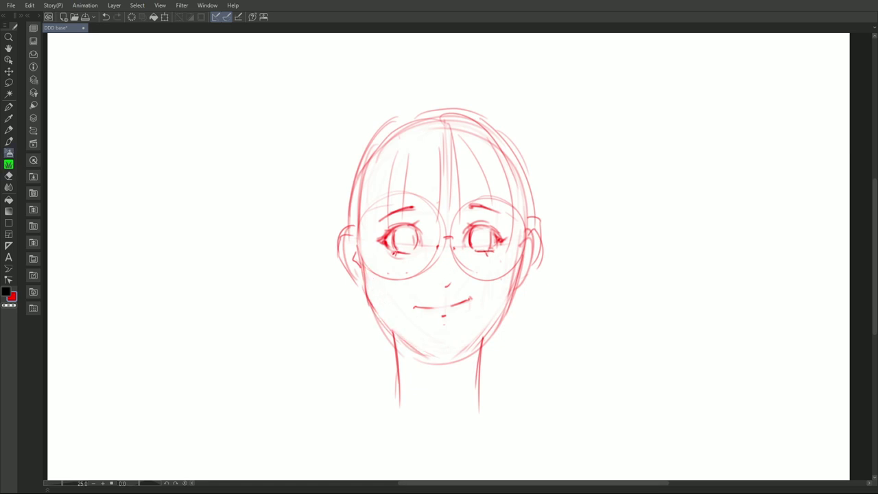
Step: Sketch side hair flaring out beyond the ears and curving in below the jaw on both sides
drag(338, 316, 399, 401)
drag(529, 300, 493, 378)
drag(346, 304, 390, 368)
drag(362, 120, 317, 274)
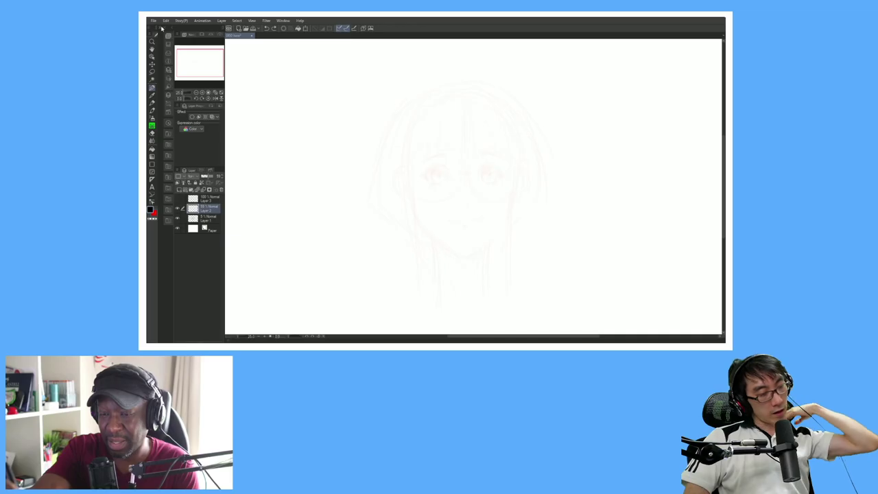
Step: Show the pen settings, draw a curved test stroke beside the faded sketch, and enlarge the G-pen brush
click(162, 28)
drag(371, 124, 399, 291)
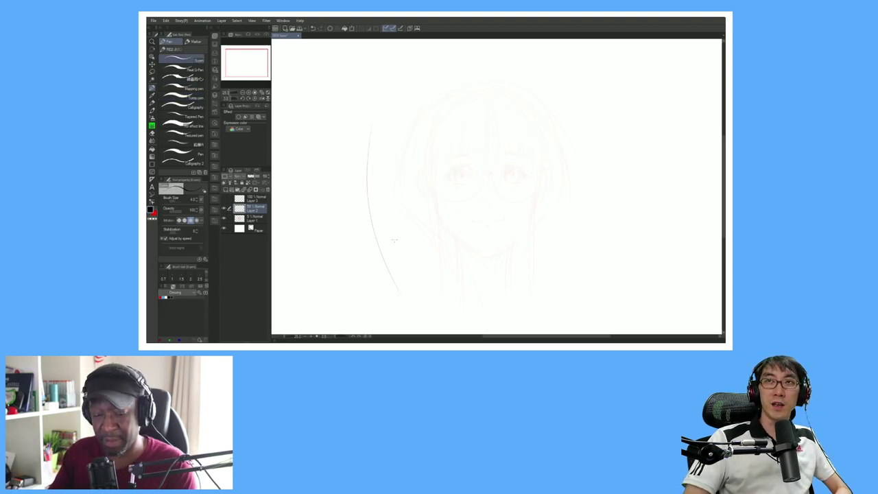
key(])
key(])
key(])
key(])
key(])
key(])
key(])
key(])
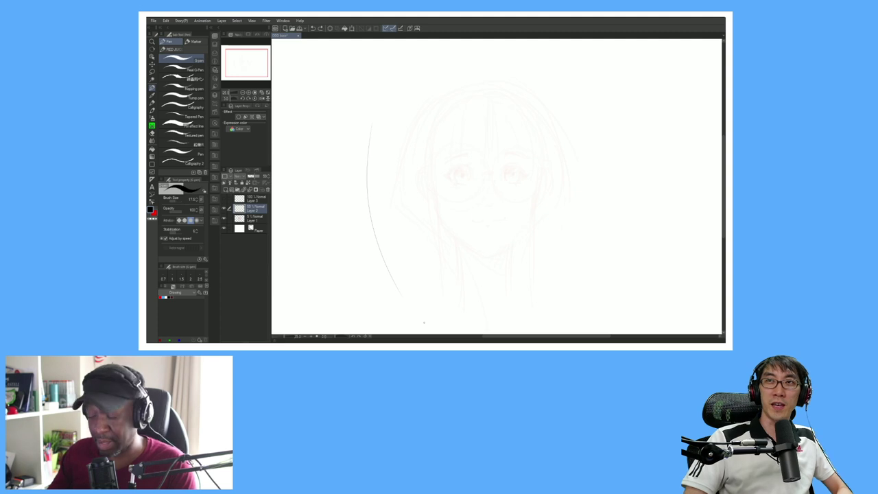
Step: Set Layer 2's opacity to 100 percent and clear the test strokes from the layer
drag(253, 177, 261, 176)
drag(341, 185, 374, 296)
key(ctrl+z)
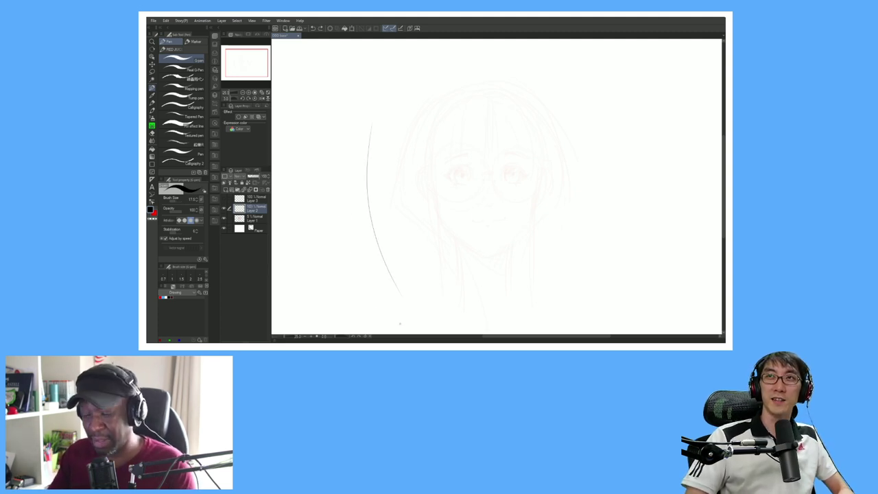
key(ctrl+a)
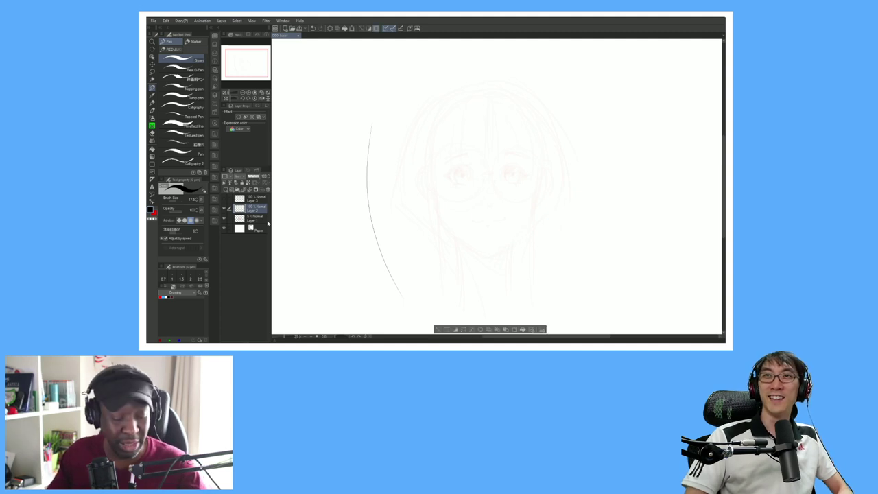
key(Delete)
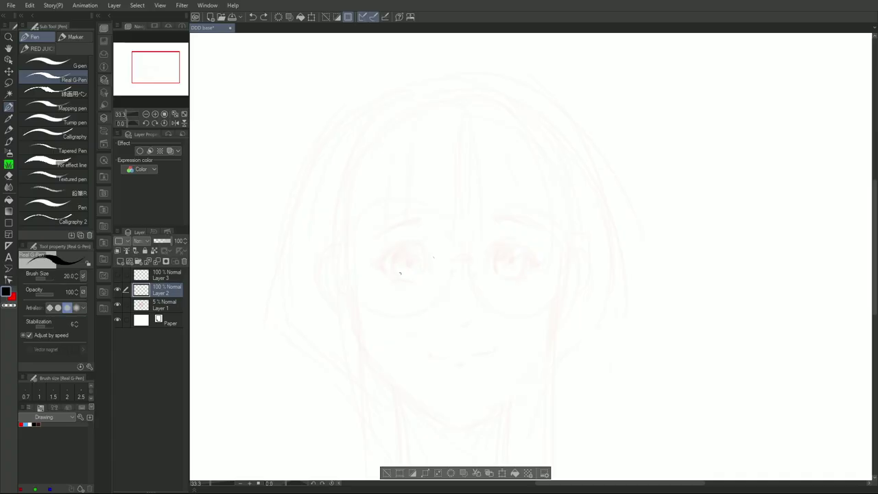
Step: Ink the upper lash lines and eyelid creases of both eyes using the Real G-Pen at size 20
drag(400, 192, 420, 179)
mouse_move(494, 258)
mouse_down()
mouse_move(529, 251)
mouse_move(537, 261)
mouse_up()
key(ctrl+z)
key(ctrl+z)
drag(504, 243, 535, 254)
mouse_move(389, 249)
mouse_down()
mouse_move(425, 242)
mouse_move(434, 258)
mouse_up()
key(ctrl+z)
key(ctrl+z)
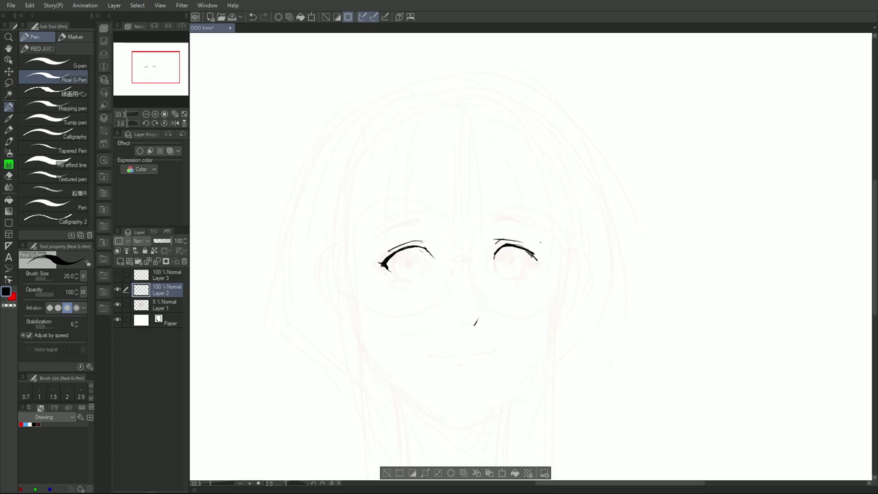
Step: Ink both eyebrows with thickened inner ends and the two halves of the smiling mouth
drag(376, 240, 430, 224)
drag(413, 227, 431, 223)
drag(421, 225, 434, 223)
drag(488, 223, 548, 230)
key(ctrl+z)
drag(490, 222, 535, 227)
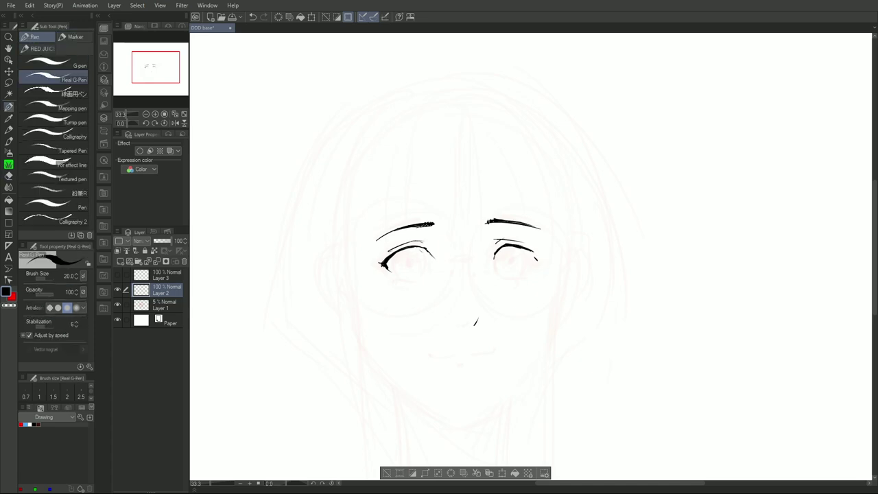
drag(429, 356, 452, 354)
drag(476, 353, 494, 349)
Step: Ink three long bangs strands down the middle of the forehead
drag(461, 113, 465, 254)
drag(470, 104, 482, 262)
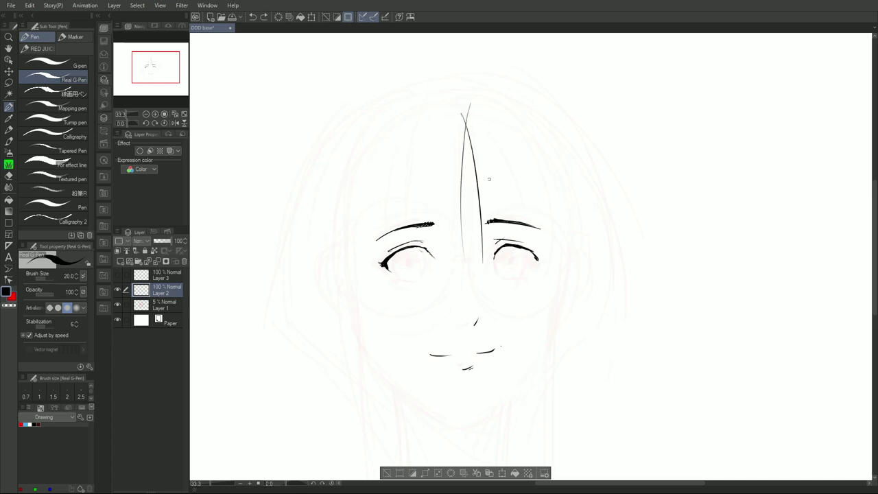
mouse_move(442, 93)
mouse_down()
mouse_move(445, 274)
mouse_move(459, 305)
mouse_up()
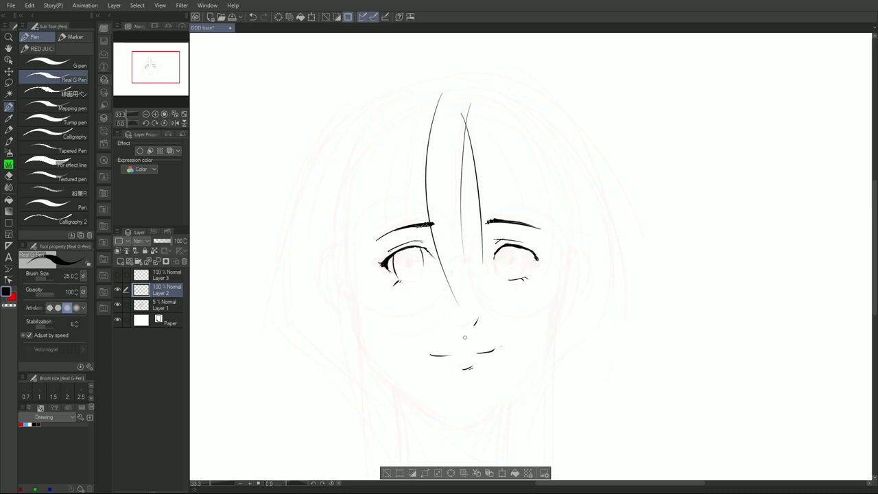
Step: Ink long curved bangs strands framing the sides of the forehead
key(shift+space)
mouse_move(425, 259)
mouse_down()
mouse_move(425, 277)
mouse_move(517, 364)
mouse_move(482, 379)
mouse_up()
key(shift+space)
drag(648, 353, 536, 392)
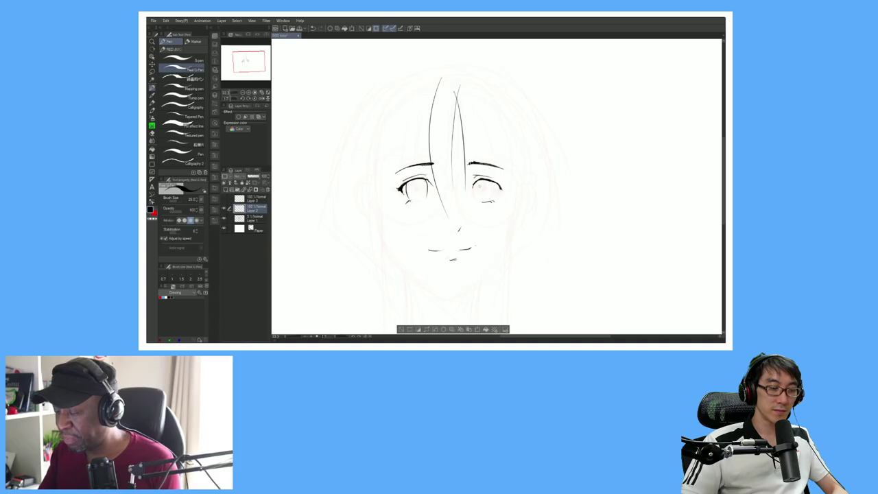
key(e)
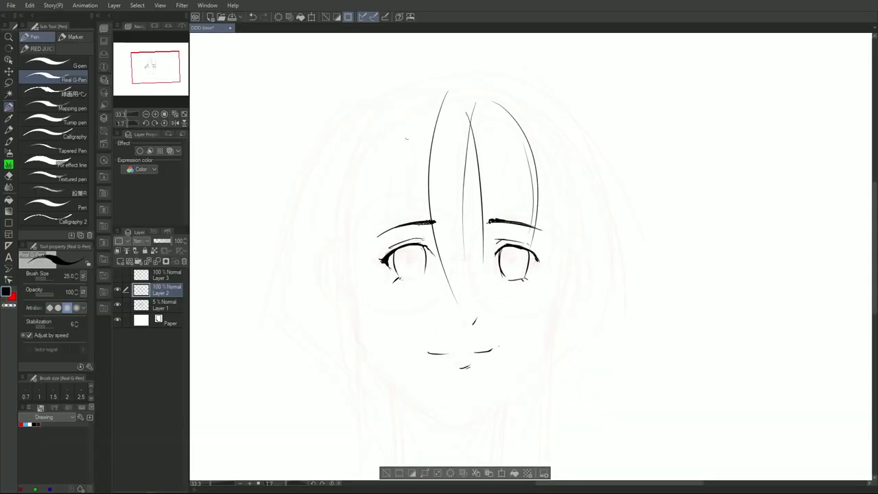
drag(416, 111, 389, 246)
mouse_move(414, 91)
mouse_down()
mouse_move(364, 308)
mouse_move(362, 259)
mouse_up()
key(ctrl+z)
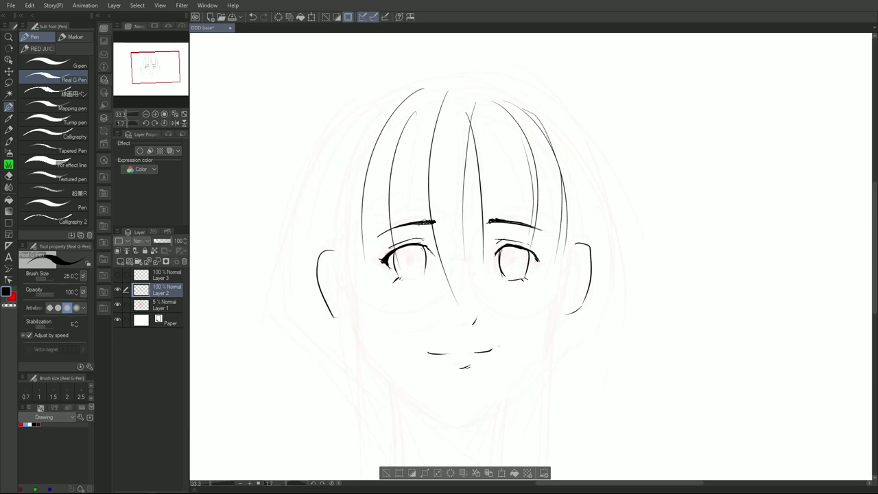
Step: Ink the jawline from below the ears down to a pointed chin
key(space)
mouse_move(542, 397)
mouse_down()
mouse_move(525, 384)
mouse_move(527, 401)
mouse_up()
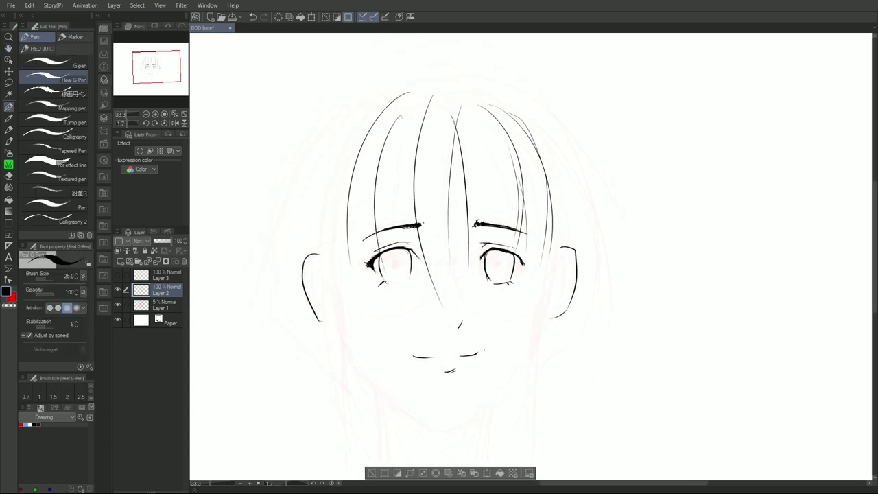
drag(345, 357, 420, 421)
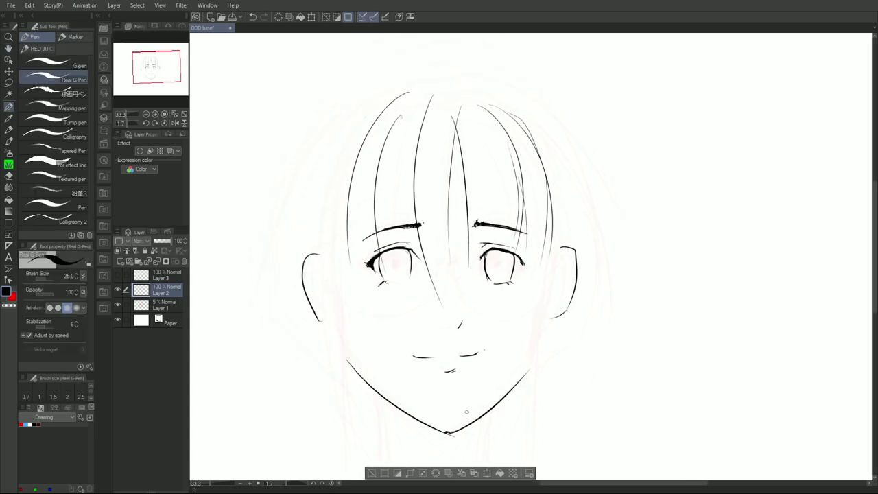
Step: Ink the lower contour of the cast shadow under the chin, below the left side of the jaw
key(space)
mouse_move(499, 407)
mouse_down()
mouse_move(490, 355)
mouse_move(511, 318)
mouse_move(481, 190)
mouse_up()
key(e)
key(p)
key(shift+space)
key(e)
mouse_move(351, 277)
mouse_down()
mouse_move(352, 256)
mouse_move(350, 322)
mouse_up()
key(p)
key(shift+space)
drag(352, 243, 337, 310)
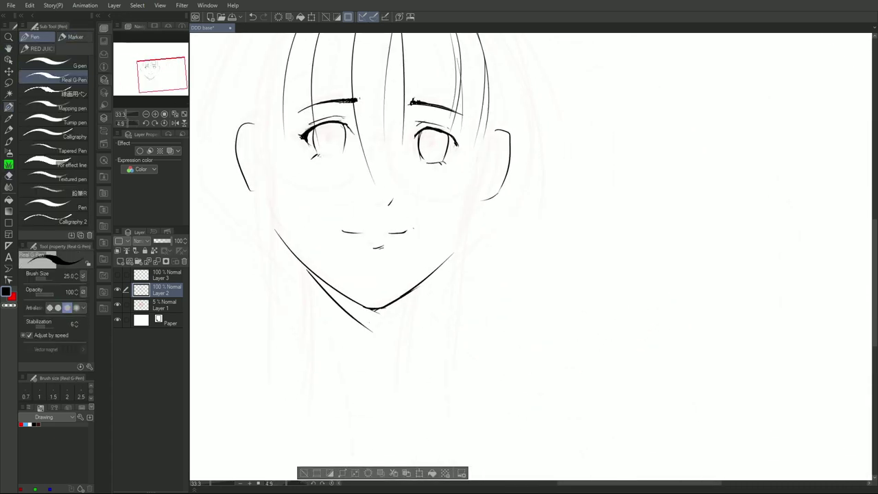
drag(372, 332, 399, 340)
drag(384, 330, 428, 330)
Step: Ink the two neck lines running down from below the jaw
drag(464, 282, 463, 402)
key(ctrl+z)
drag(351, 266, 345, 393)
key(ctrl+minus)
mouse_move(415, 308)
mouse_down()
mouse_move(484, 343)
mouse_move(425, 254)
mouse_up()
key(shift+space)
mouse_move(415, 223)
mouse_down()
mouse_move(435, 282)
mouse_move(516, 362)
mouse_up()
key(shift+space)
drag(508, 365, 548, 357)
Step: Fill the right part of the chin shadow solid black and hatch its left part with short parallel strokes
key(shift+space)
drag(608, 370, 392, 439)
mouse_move(415, 251)
mouse_down()
mouse_move(442, 370)
mouse_move(463, 358)
mouse_move(487, 369)
mouse_up()
key(shift+space)
key(e)
key(p)
key(shift+space)
mouse_move(577, 420)
mouse_down()
mouse_move(405, 439)
mouse_move(464, 449)
mouse_up()
drag(412, 260, 409, 280)
key(shift+space)
mouse_move(496, 404)
mouse_down()
mouse_move(525, 302)
mouse_move(510, 357)
mouse_move(491, 360)
mouse_up()
Step: Ink long strands along the left side of the face, erase the ear line behind them, and add the glasses' two nose pads
key(shift+space)
drag(334, 129, 335, 293)
drag(330, 200, 349, 278)
key(e)
mouse_move(417, 123)
mouse_down()
mouse_move(416, 130)
mouse_move(518, 137)
mouse_up()
key(p)
drag(512, 257, 512, 265)
drag(526, 258, 528, 263)
key(shift+space)
mouse_move(658, 202)
mouse_down()
mouse_move(657, 314)
mouse_move(658, 201)
mouse_up()
drag(515, 247, 436, 254)
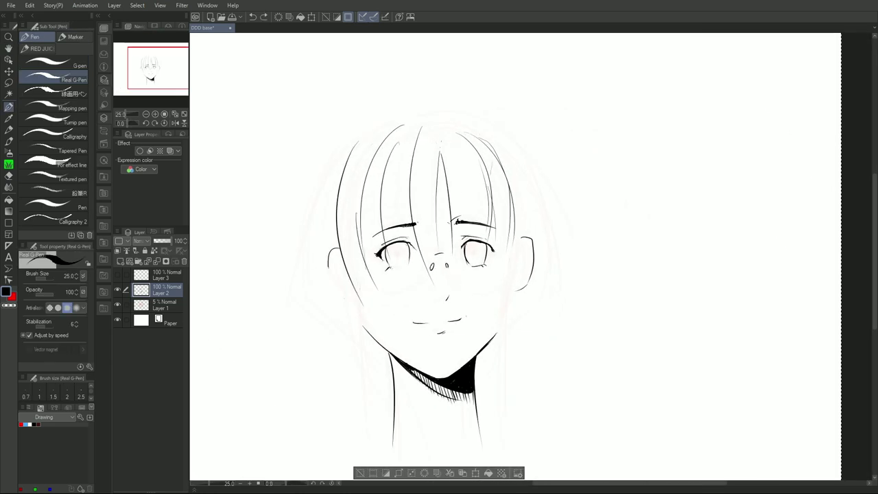
key(e)
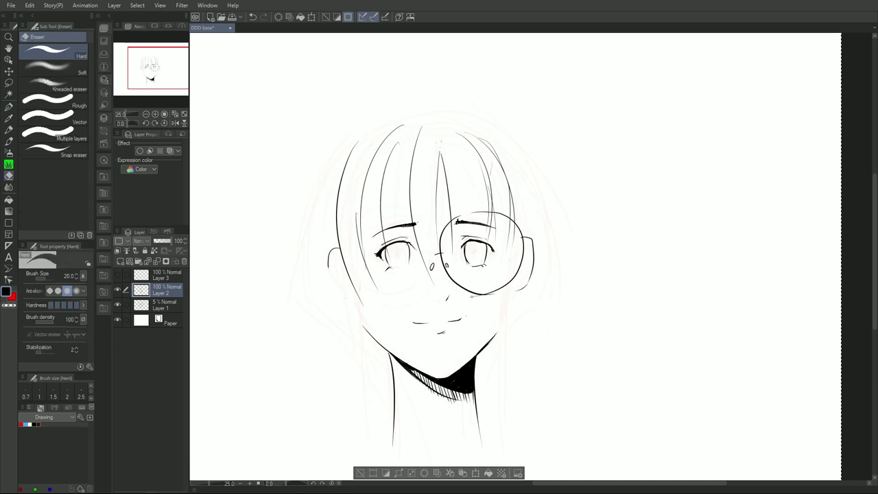
key(p)
key(ctrl+z)
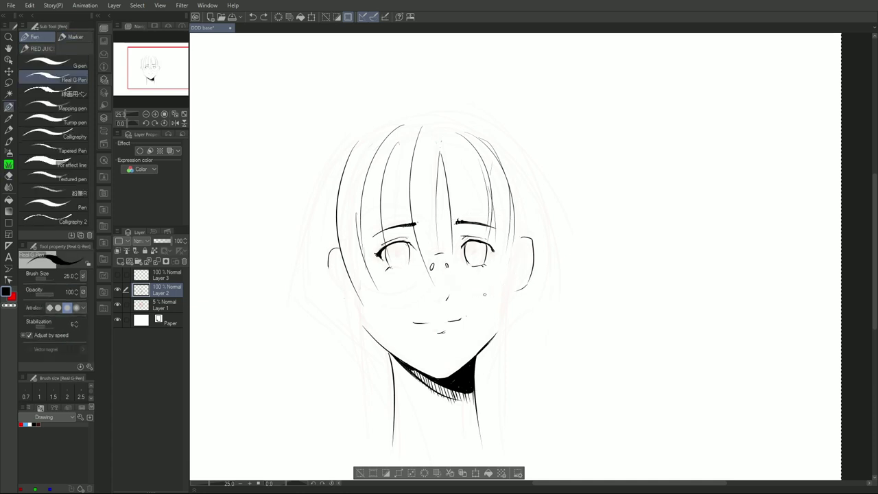
Step: Add a new layer above the line art and ink the first arcs of a round lens around the left eye
click(141, 261)
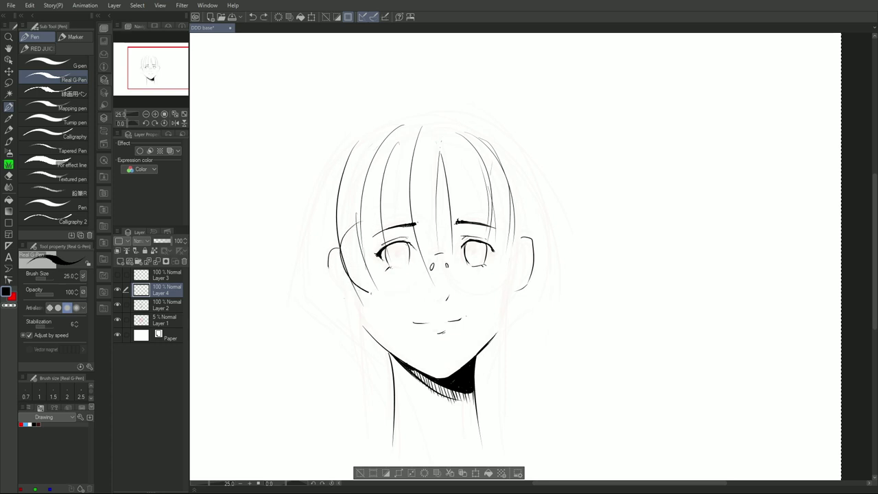
key(ctrl+z)
drag(394, 211, 355, 234)
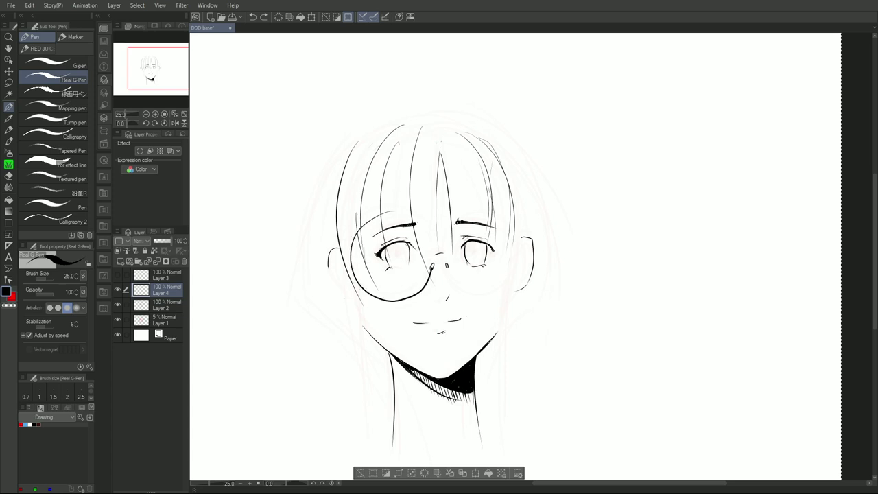
key(ctrl+z)
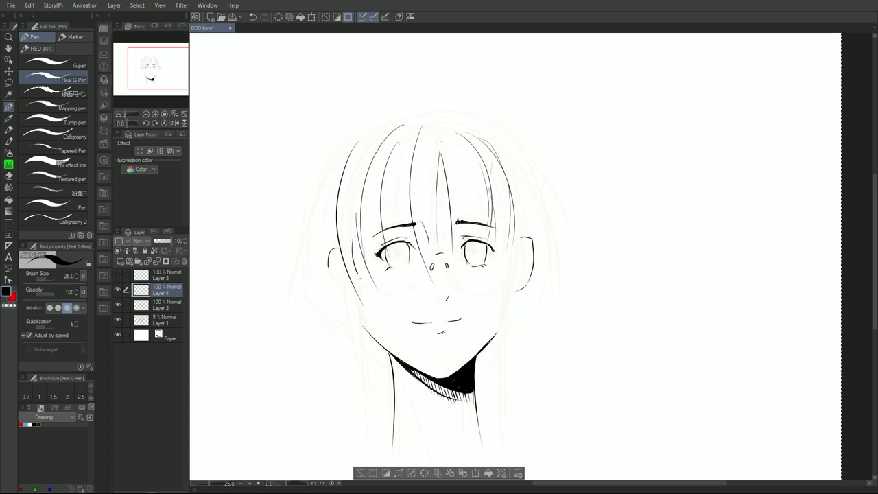
key(ctrl+z)
drag(352, 239, 365, 285)
key(shift+space)
drag(498, 407, 680, 268)
key(space)
drag(645, 295, 612, 187)
mouse_move(499, 250)
mouse_down()
mouse_move(472, 299)
mouse_move(527, 329)
mouse_move(554, 309)
mouse_up()
Step: Erase the rough overlap on the left lens and join its upper and outer arcs
key(shift+space)
drag(670, 356, 298, 336)
key(space)
mouse_move(419, 272)
mouse_down()
mouse_move(394, 339)
mouse_move(401, 332)
mouse_up()
key(ctrl+space)
click(401, 331)
key(e)
drag(490, 236, 481, 263)
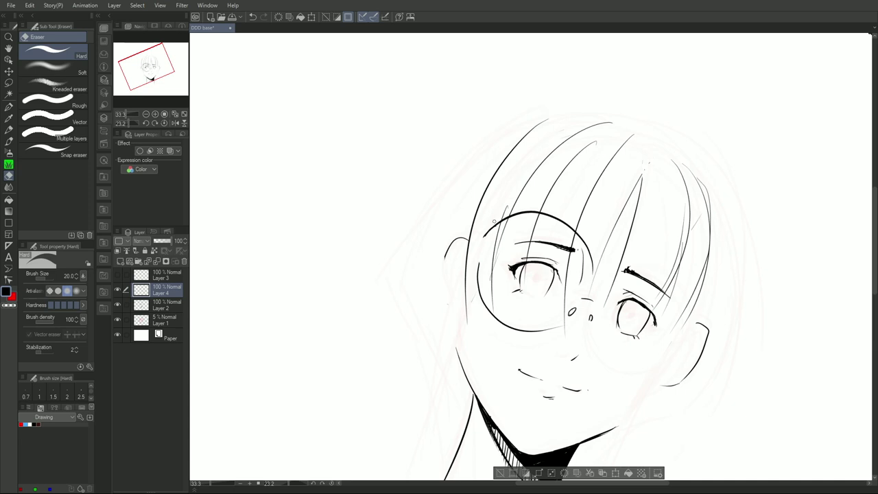
key(p)
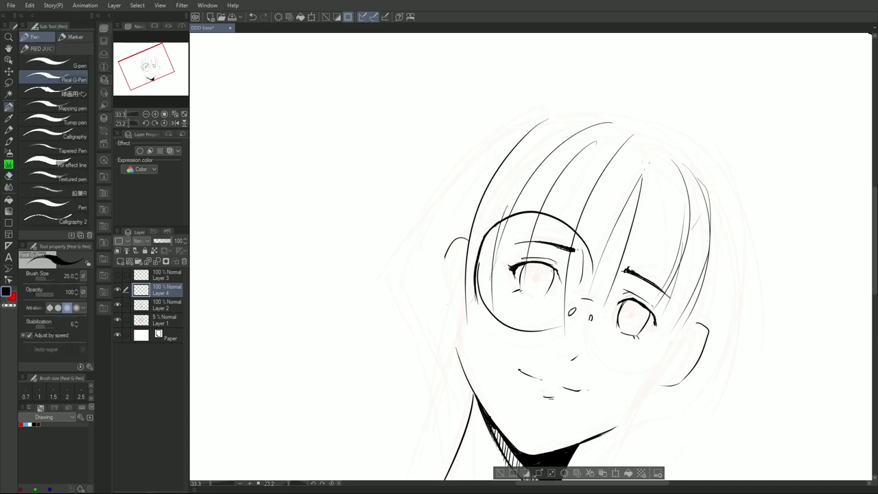
Step: Erase and redraw the outer edge of the left lens until it closes into a clean circle
key(e)
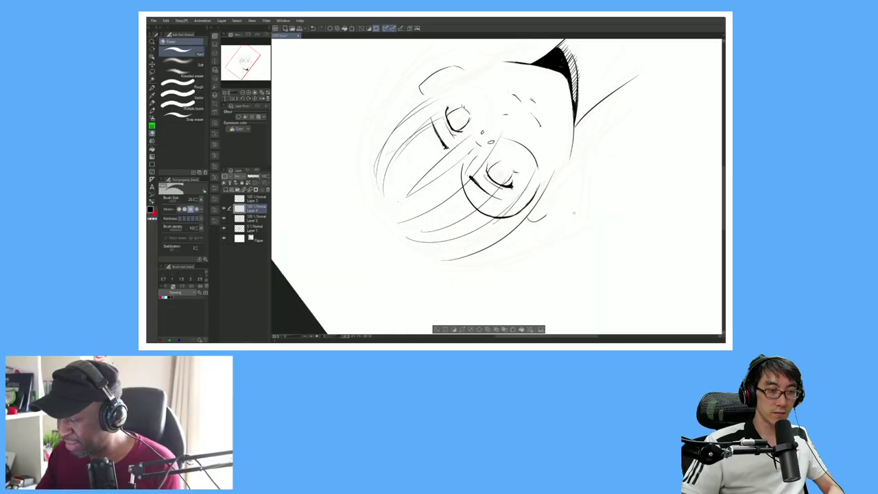
key(r)
mouse_move(556, 263)
mouse_down()
mouse_move(535, 276)
mouse_move(402, 192)
mouse_move(415, 134)
mouse_up()
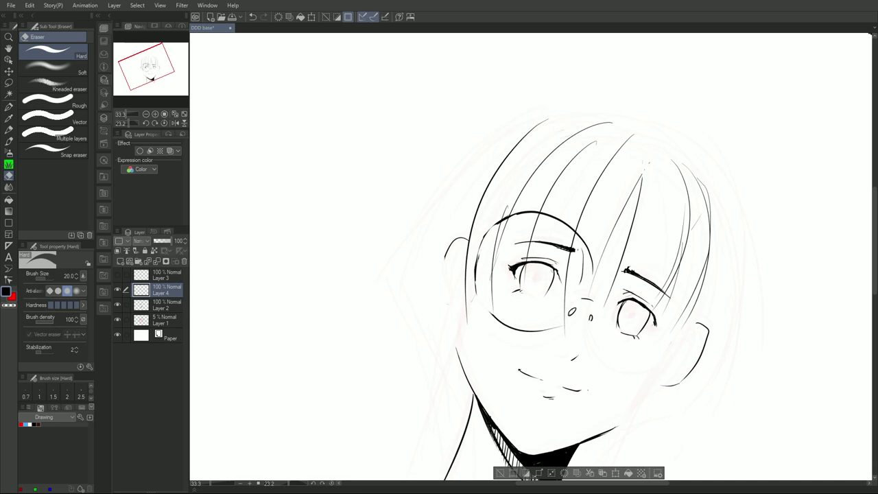
key(p)
key(r)
drag(486, 223, 475, 320)
key(e)
key(p)
key(e)
key(p)
key(e)
drag(481, 314, 463, 283)
key(p)
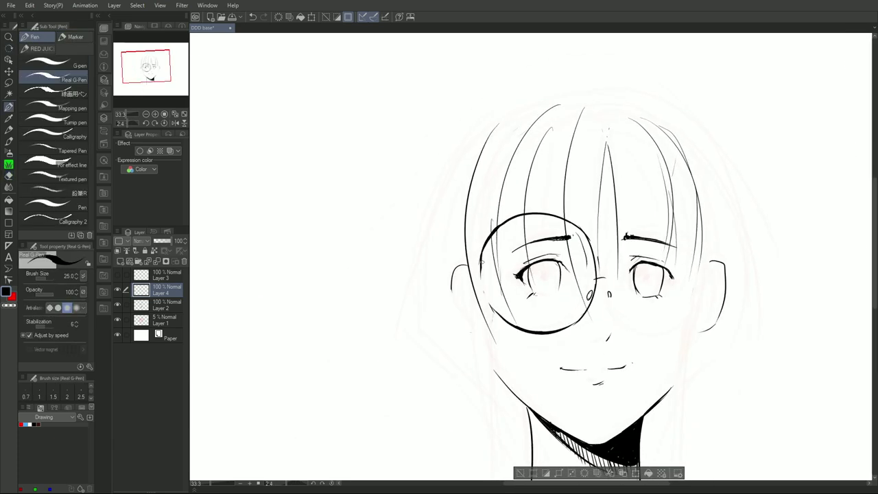
Step: Ink a small hinge on the outer edge of the left lens and clean up its outline
drag(646, 368, 556, 388)
key(m)
key(ctrl+d)
key(e)
key(m)
click(9, 107)
drag(390, 289, 389, 306)
key(e)
key(p)
key(e)
key(p)
key(e)
Step: Lasso the finished left lens and place a copy of it over the right eye
key(m)
mouse_move(398, 191)
mouse_down()
mouse_move(522, 298)
mouse_move(397, 194)
mouse_up()
key(k)
drag(502, 333, 631, 334)
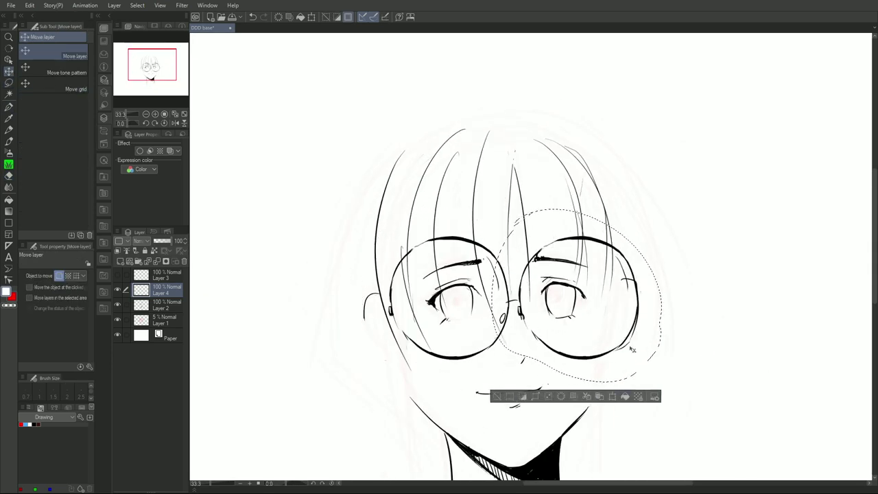
drag(189, 149, 228, 149)
click(114, 6)
click(53, 37)
key(ctrl+t)
click(46, 276)
click(581, 396)
key(ctrl+z)
key(ctrl+z)
Step: Place a copy of the lens over the right eye and flip it horizontally, with Keep original image enabled
drag(512, 315, 661, 316)
key(ctrl+t)
click(29, 319)
click(46, 276)
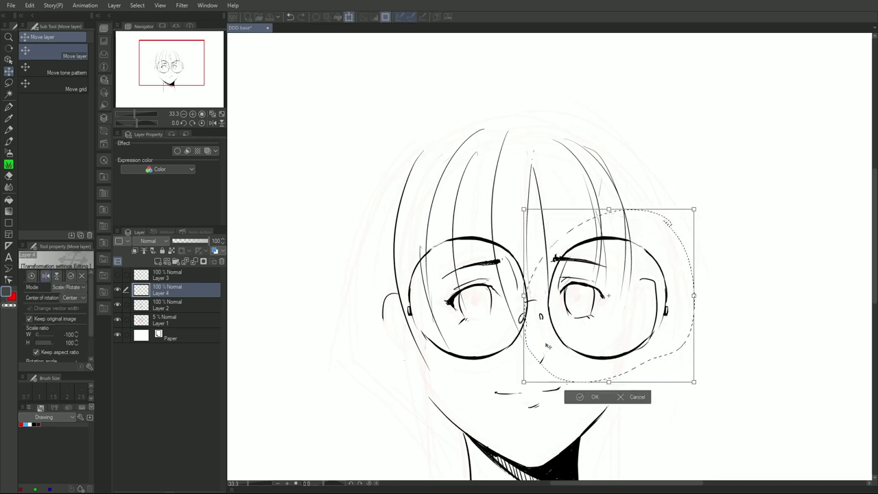
key(Return)
Step: Reposition the pair of lenses slightly lower on the face and remove the old nose pads from Layer 2
key(p)
key(e)
click(175, 305)
key(m)
mouse_move(533, 309)
mouse_down()
mouse_move(549, 324)
mouse_move(522, 321)
mouse_up()
key(ctrl+t)
key(Return)
Step: Erase the leftover glasses-bridge mark between the lenses on Layer 2
key(e)
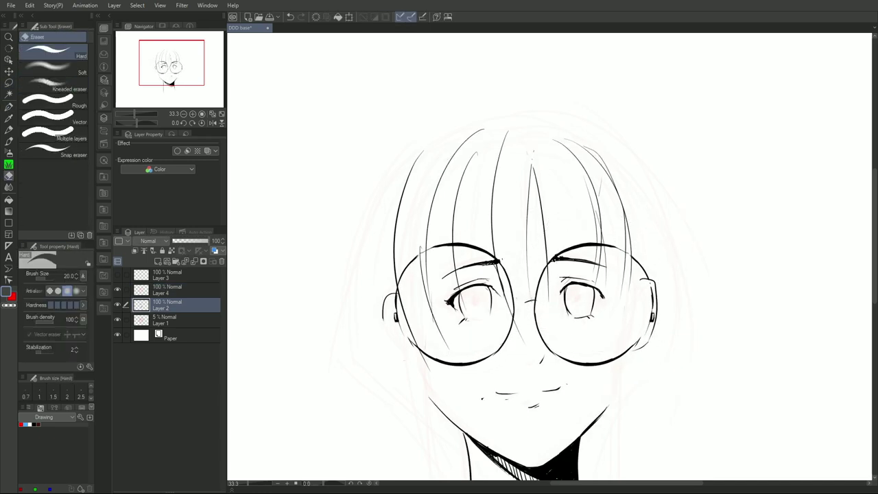
key(m)
drag(606, 344, 567, 268)
key(e)
drag(522, 288, 566, 315)
key(p)
Step: Add a new layer above Layer 2 and ink the first long hair strands hanging down both sides of the face
click(158, 261)
drag(432, 431, 372, 363)
drag(576, 261, 549, 378)
drag(314, 251, 408, 367)
drag(360, 199, 406, 392)
drag(547, 132, 532, 377)
drag(588, 239, 563, 295)
Step: Ink further long strands past the ears and neck on both sides to fill out the front side locks
drag(335, 124, 378, 417)
drag(363, 232, 389, 430)
drag(573, 115, 583, 343)
drag(575, 129, 549, 446)
mouse_move(508, 277)
mouse_down()
mouse_move(503, 298)
mouse_move(568, 384)
mouse_up()
click(117, 304)
click(117, 305)
mouse_move(515, 374)
mouse_down()
mouse_move(469, 320)
mouse_move(488, 366)
mouse_up()
Step: On Layer 2, ink the outer hair silhouette from the crown down both sides, flaring into pointed tips that curve back toward the neck
click(168, 320)
drag(523, 103, 608, 224)
key(e)
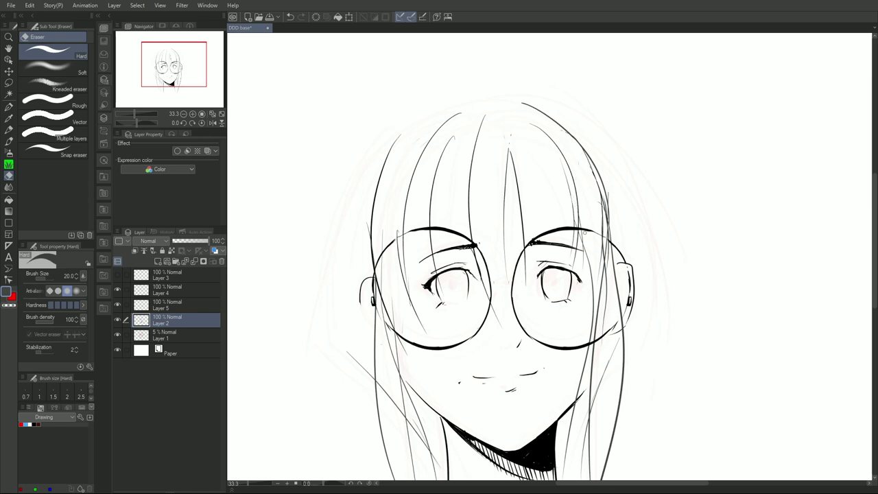
key(p)
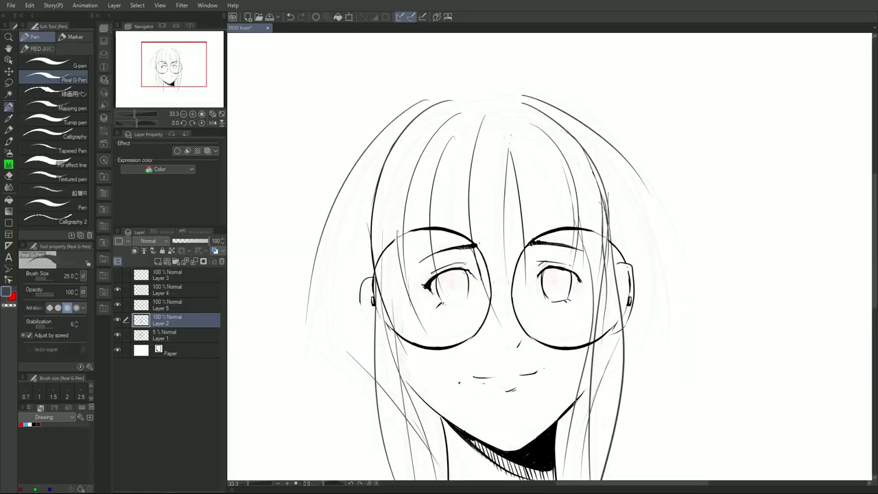
drag(480, 390, 511, 317)
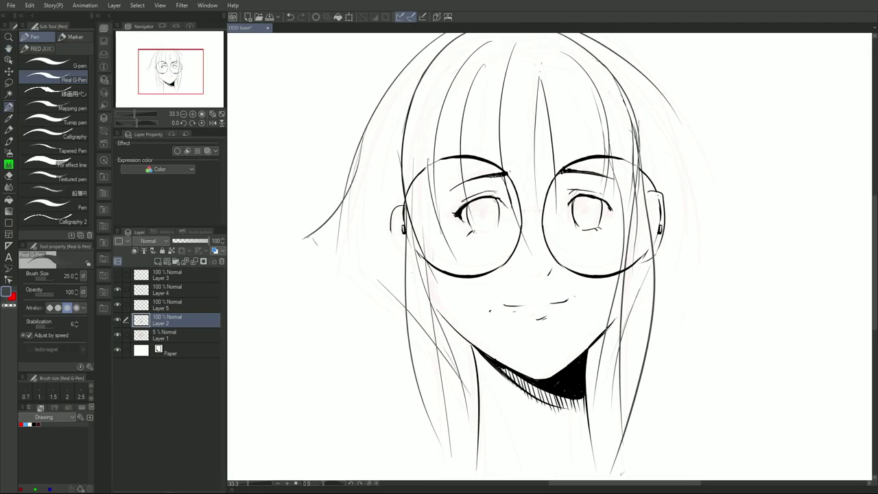
drag(634, 371, 568, 416)
drag(587, 126, 652, 247)
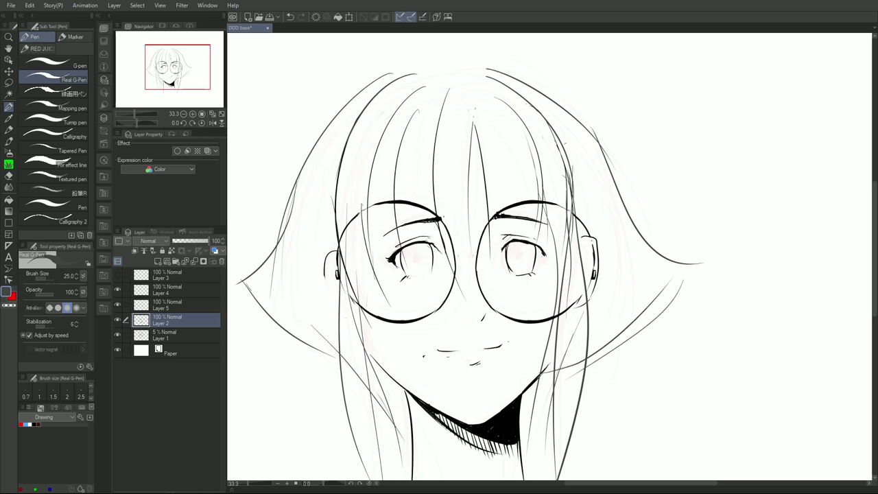
Step: Erase the doubled lines along the right side of the outer hair silhouette and its flared tip
key(e)
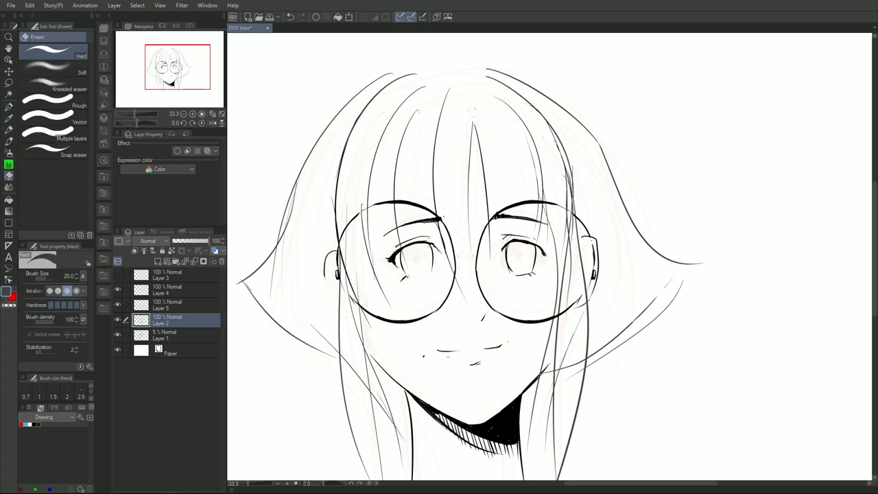
key(p)
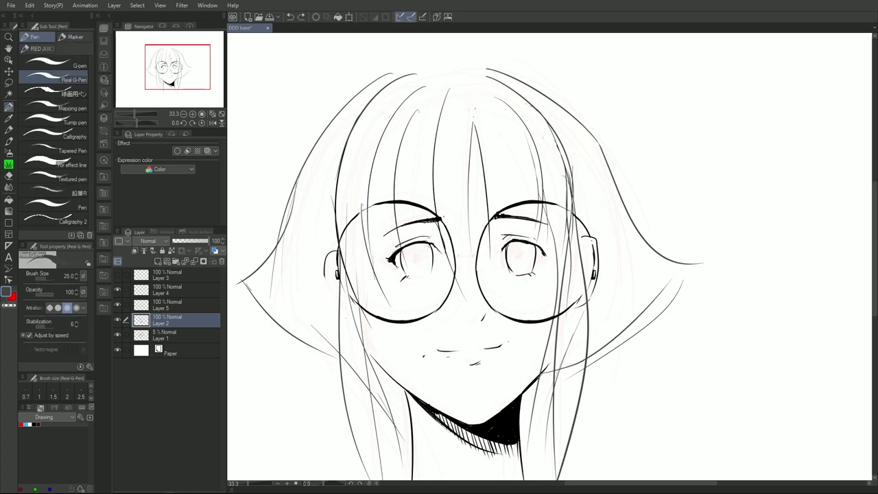
key(e)
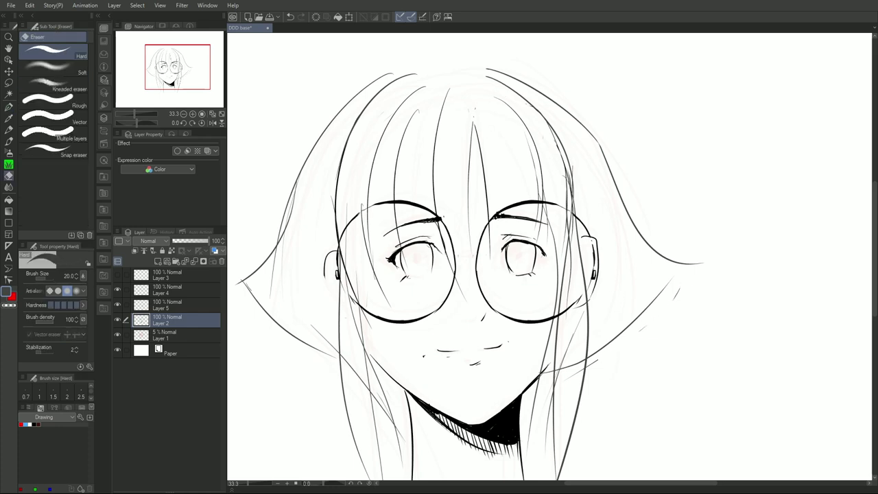
key(p)
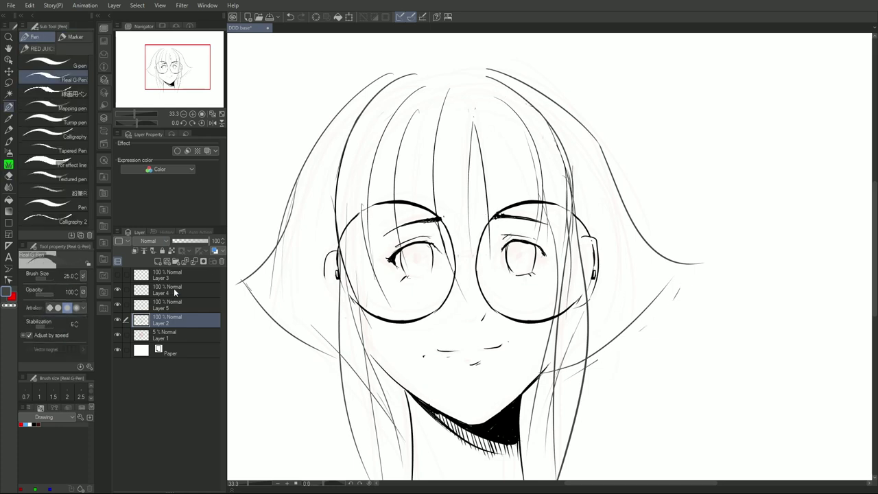
Step: Move the glasses layer off the face and back over the eyes with the Object tool
click(173, 291)
key(o)
drag(543, 320, 678, 223)
drag(595, 165, 594, 165)
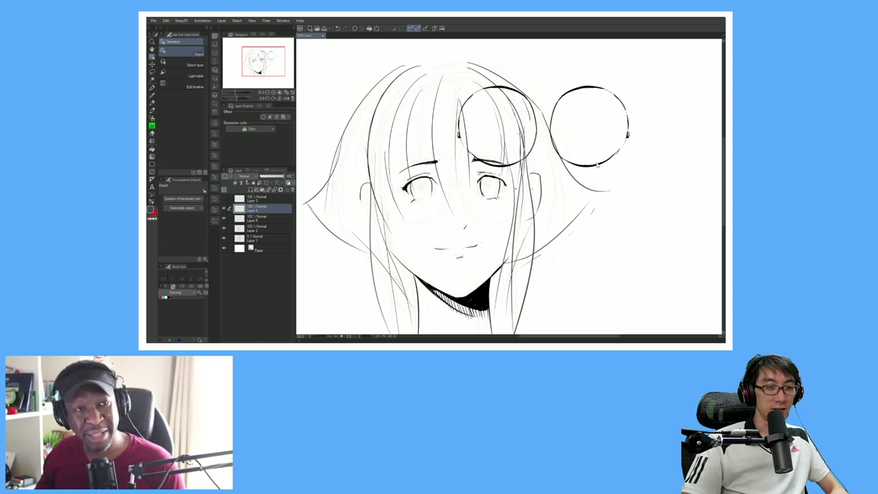
drag(596, 165, 487, 231)
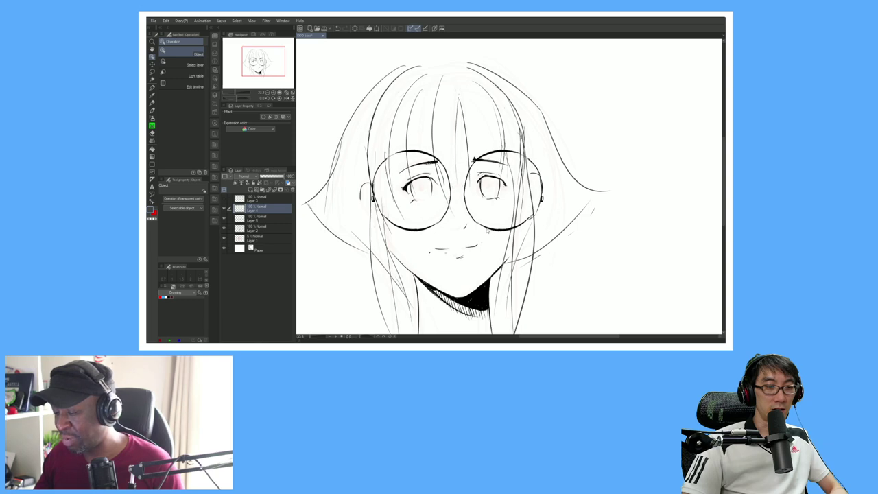
click(507, 225)
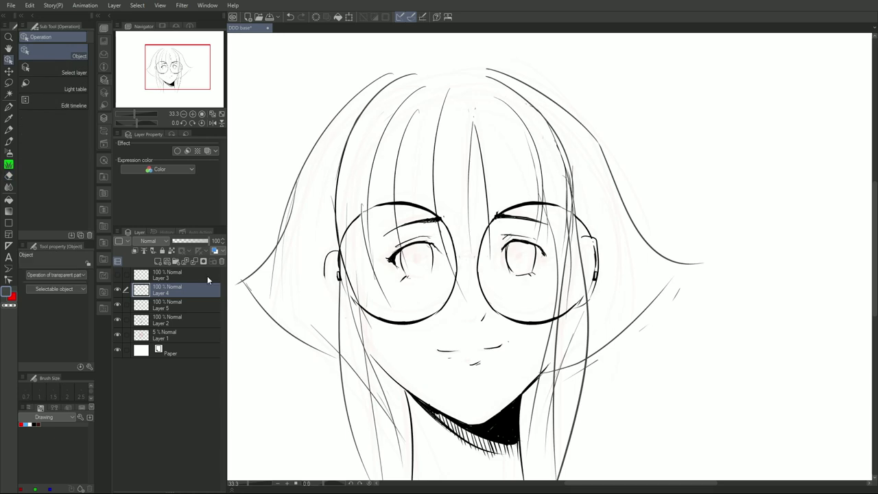
Step: Select Layer 5 and ink small pointed tufts where the flared hair tips curve back toward the neck
ctrl+shift+click(298, 337)
drag(678, 292, 594, 362)
ctrl+shift+click(343, 354)
ctrl+shift+click(340, 377)
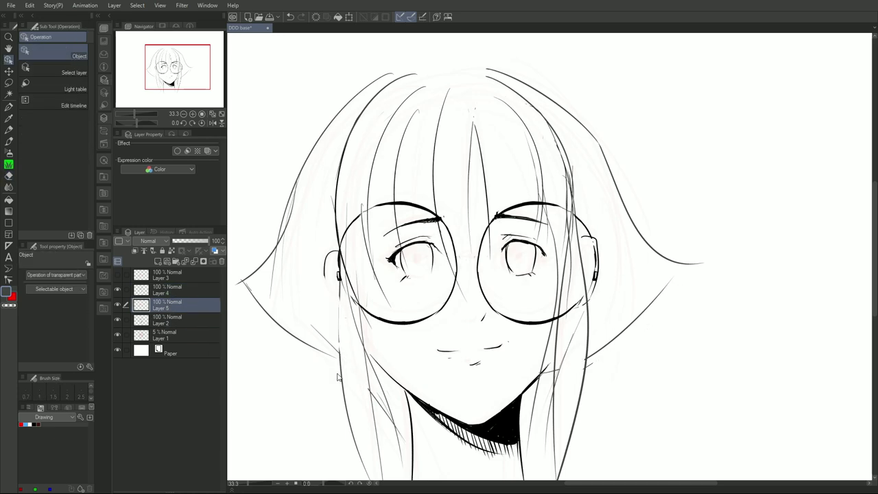
key(p)
drag(340, 378, 358, 325)
drag(371, 320, 329, 290)
drag(432, 310, 439, 204)
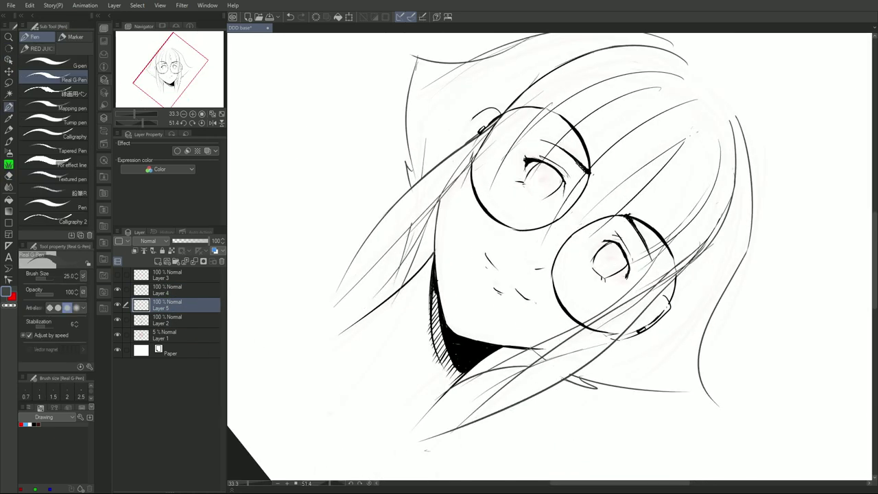
Step: Set the drawing colour to black and thicken the jawline beside the left side lock
double_click(6, 293)
drag(133, 200, 131, 219)
click(282, 76)
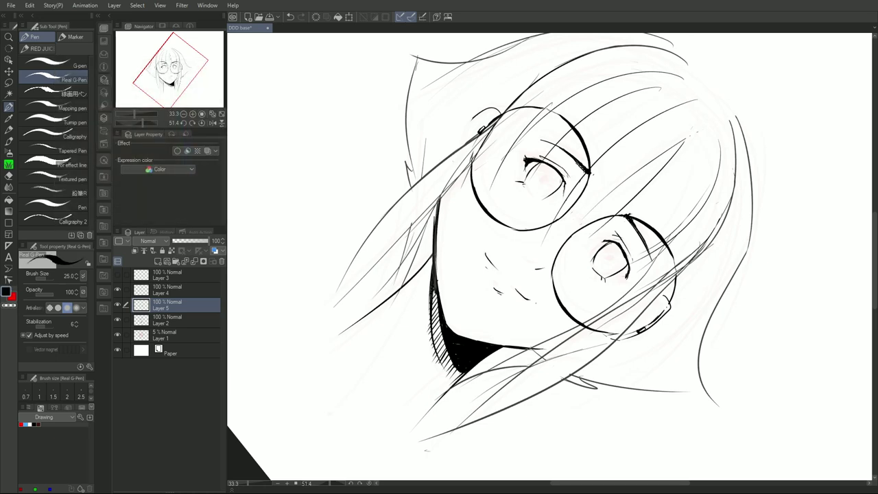
key(e)
drag(434, 255, 442, 194)
Step: Ink black oval pupils in both eyes and touch up the face outline with the pen and eraser
key(r)
mouse_move(608, 404)
mouse_down()
mouse_move(695, 320)
mouse_move(704, 289)
mouse_up()
key(p)
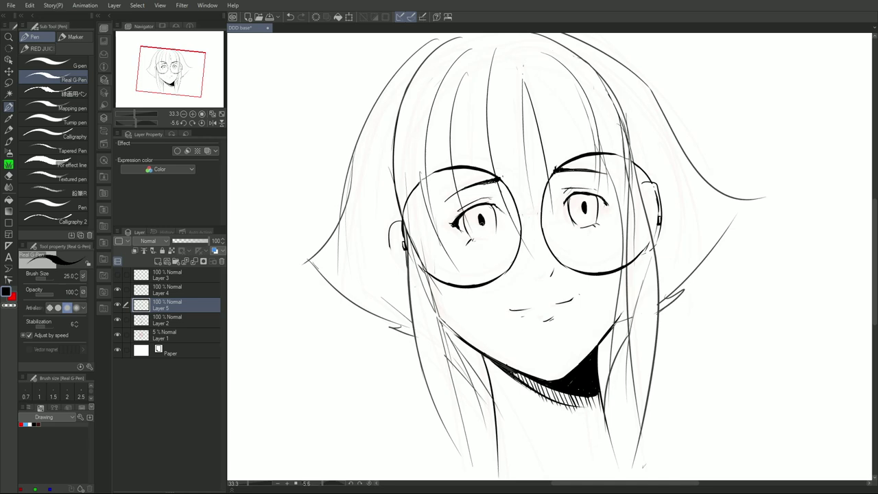
key(r)
drag(686, 322, 488, 119)
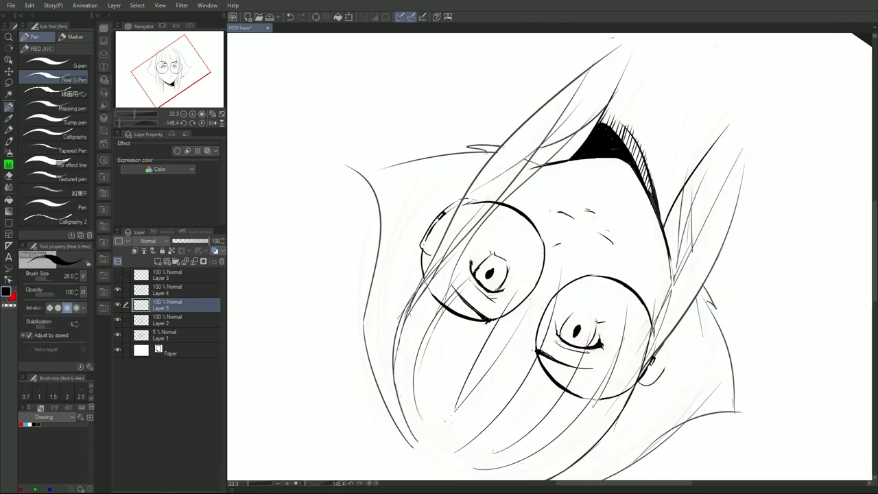
key(e)
key(r)
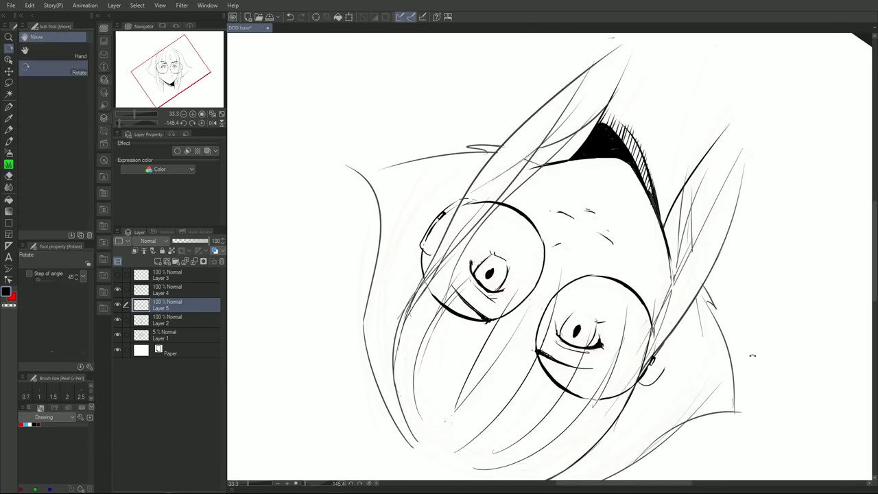
drag(753, 354, 393, 355)
key(p)
key(r)
drag(686, 384, 657, 104)
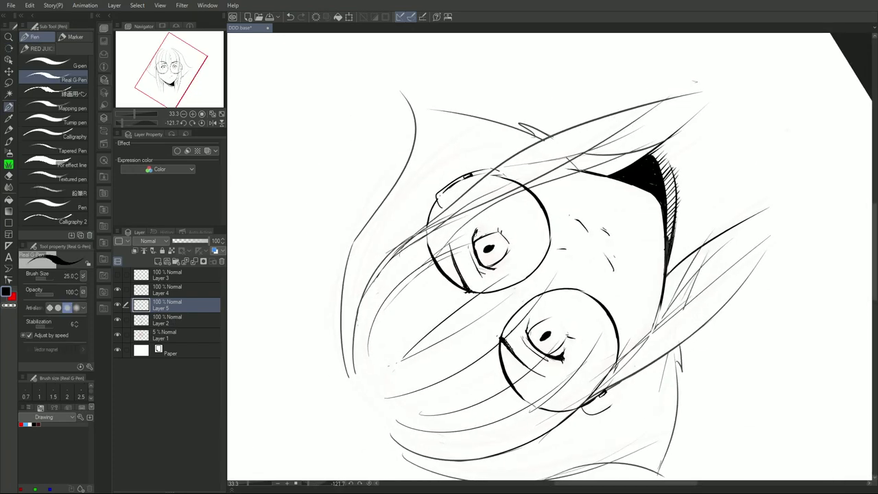
Step: On Layer 2, strengthen the eyelid and iris lines of both eyes
click(174, 321)
key(r)
drag(686, 309, 671, 177)
mouse_move(501, 285)
mouse_down()
mouse_move(497, 307)
mouse_move(511, 298)
mouse_up()
key(e)
key(p)
key(r)
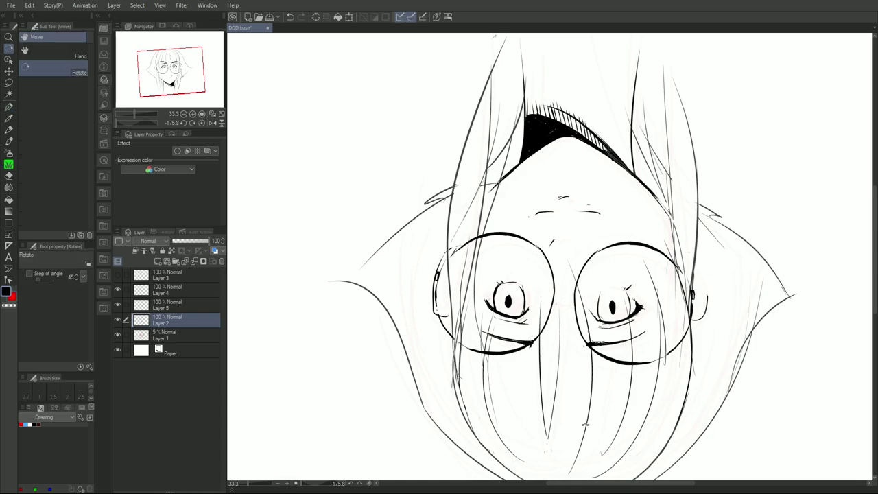
Step: Refine the upper lash lines and iris outlines of both eyes, alternating between pen and eraser
drag(584, 423, 439, 125)
key(space)
drag(602, 310, 510, 360)
key(r)
key(space)
drag(510, 360, 641, 348)
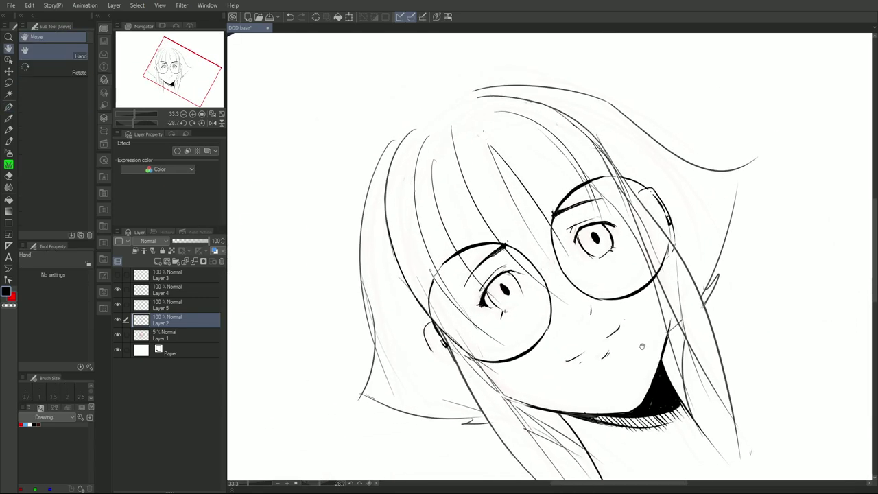
key(e)
key(p)
key(r)
mouse_move(495, 276)
mouse_down()
mouse_move(512, 270)
mouse_move(526, 298)
mouse_up()
drag(549, 325, 552, 329)
key(r)
mouse_move(552, 328)
mouse_down()
mouse_move(484, 284)
mouse_move(479, 262)
mouse_move(498, 296)
mouse_move(481, 264)
mouse_up()
key(e)
key(p)
key(r)
key(e)
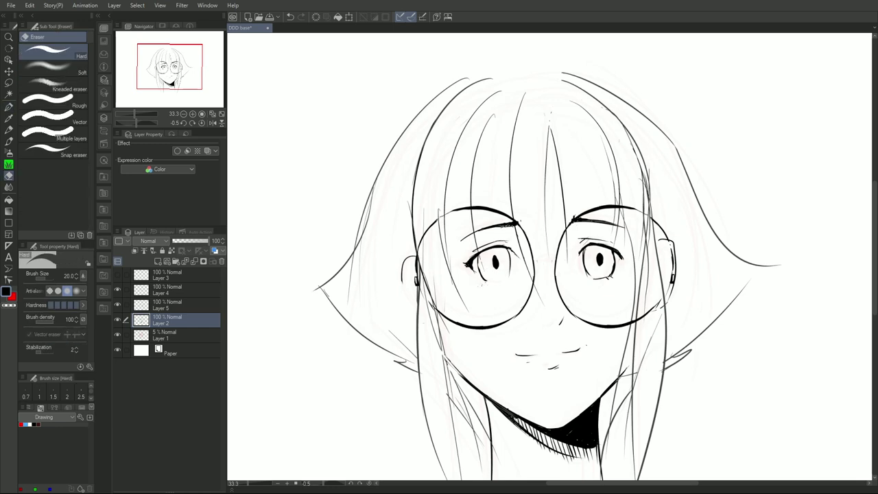
Step: Touch up the eyes with small lower-lash ticks, checking the face at several canvas angles
key(p)
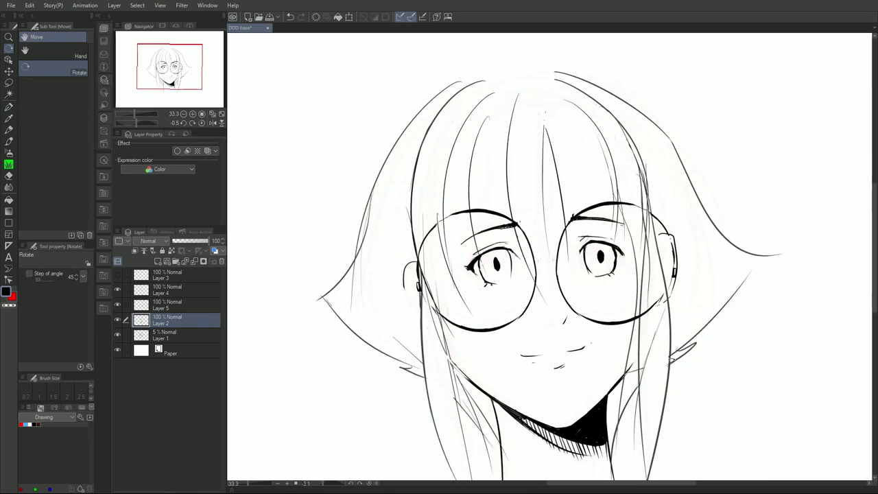
click(11, 84)
mouse_move(571, 381)
mouse_down()
mouse_move(510, 372)
mouse_move(524, 378)
mouse_up()
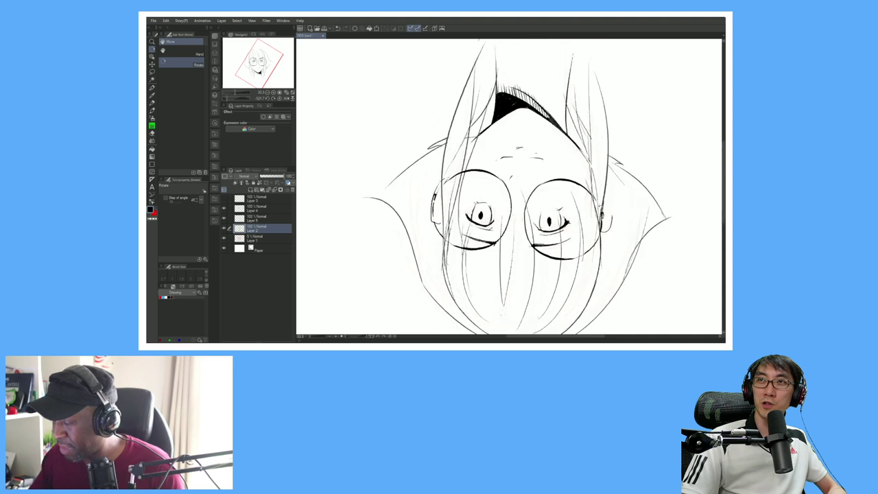
drag(604, 216, 604, 211)
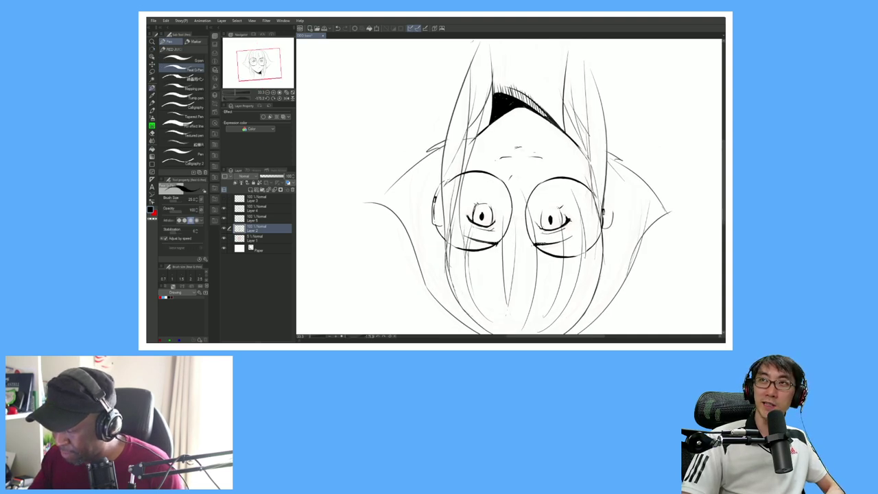
key(e)
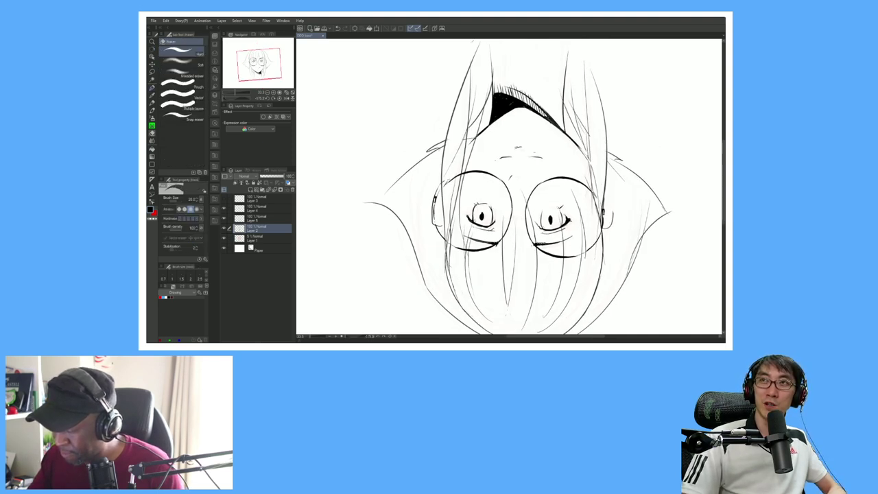
key(p)
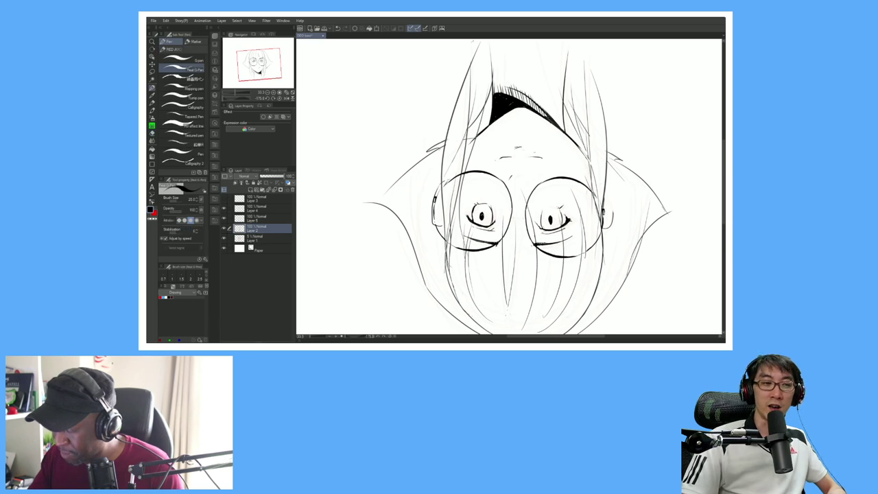
key(r)
drag(384, 254, 515, 95)
key(space)
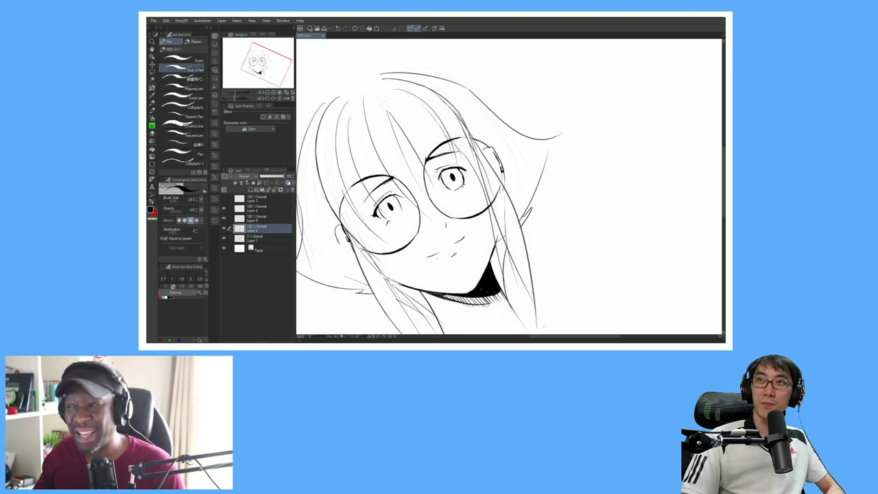
key(r)
drag(551, 253, 559, 241)
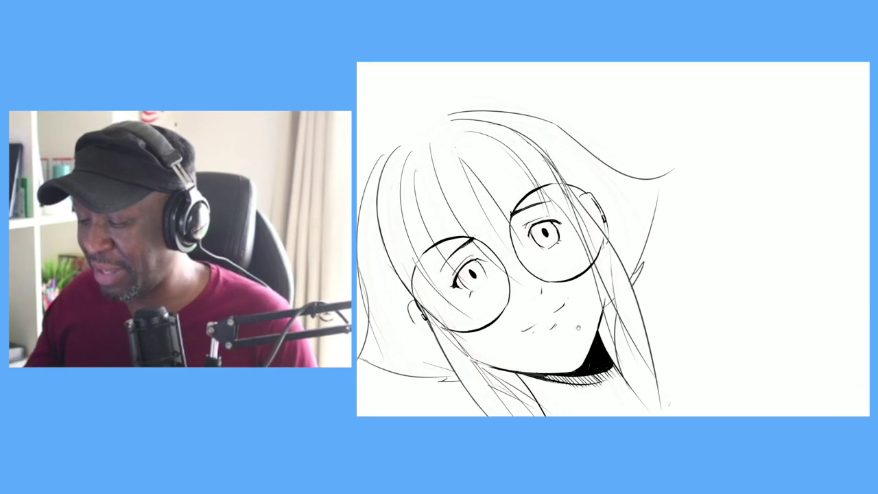
mouse_move(579, 328)
mouse_down()
mouse_move(698, 307)
mouse_move(685, 318)
mouse_up()
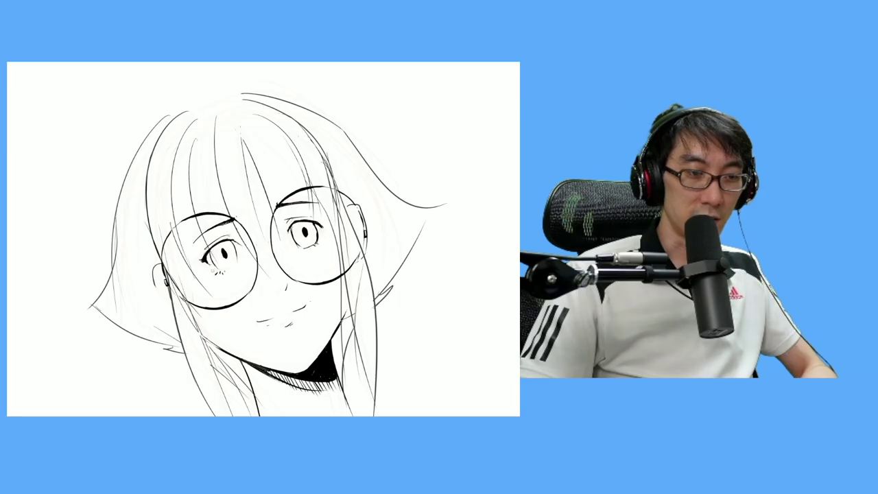
drag(300, 312, 311, 305)
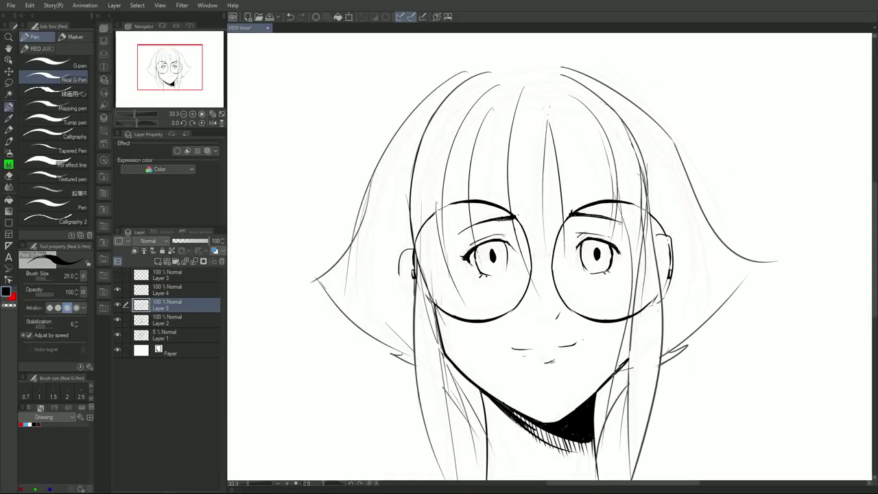
Step: Ink a heavier contour along the crown of the outer hair and trim the doubled line where it joins the side
scroll(549, 253, up, 1)
mouse_move(385, 52)
mouse_down()
mouse_move(440, 225)
mouse_move(546, 140)
mouse_up()
key(ctrl+z)
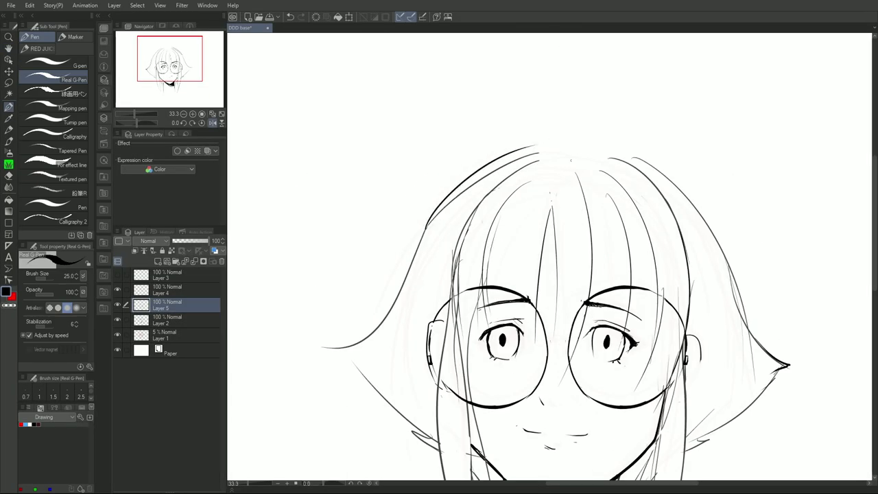
key(e)
drag(440, 226, 436, 248)
key(p)
mouse_move(464, 279)
mouse_down()
mouse_move(478, 351)
mouse_move(465, 283)
mouse_move(475, 213)
mouse_move(495, 298)
mouse_up()
Step: Clean up overlapping hair and frame lines around the lens edge, working across Layers 4, 5 and 2
click(177, 290)
key(e)
key(p)
click(179, 306)
click(181, 320)
key(e)
mouse_move(495, 297)
mouse_down()
mouse_move(504, 309)
mouse_move(452, 253)
mouse_up()
key(p)
Step: On Layer 4, erase the parts of the glasses frame that hair strands pass over
click(180, 290)
key(e)
mouse_move(531, 325)
mouse_down()
mouse_move(522, 345)
mouse_move(453, 312)
mouse_move(479, 350)
mouse_up()
key(r)
key(p)
key(e)
key(ctrl+z)
key(r)
key(space)
drag(480, 350, 464, 392)
key(p)
key(space)
drag(537, 382, 492, 330)
scroll(491, 329, down, 1)
key(h)
scroll(491, 329, up, 1)
key(e)
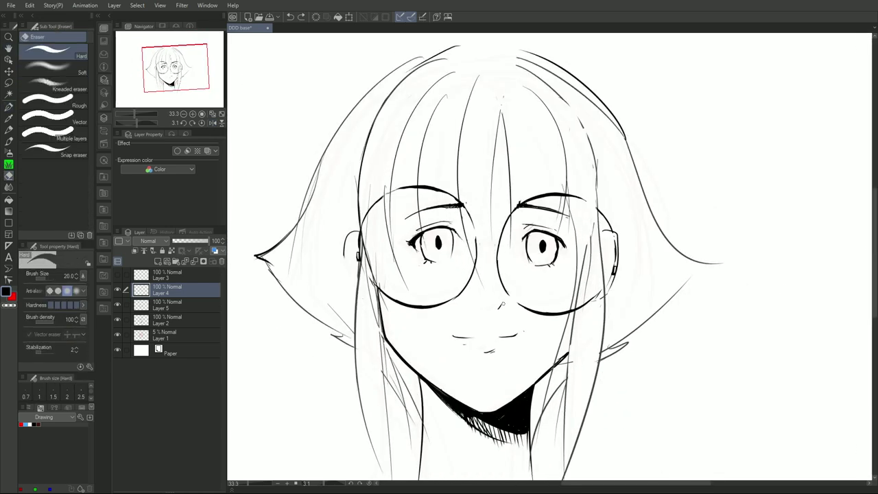
Step: On Layer 2, redraw and trim the hair lines around the crown and bangs with the pen and eraser
key(p)
click(180, 320)
key(e)
key(p)
key(e)
key(p)
key(e)
key(p)
key(r)
drag(491, 310, 506, 324)
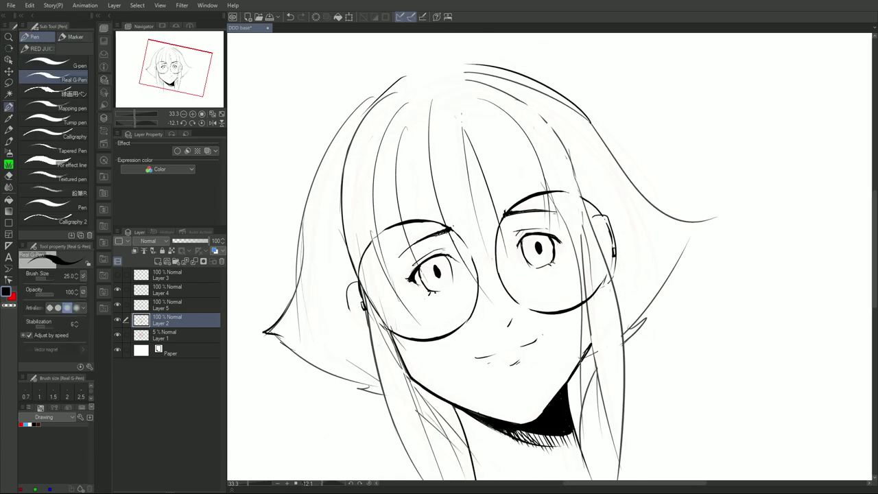
Step: Draw small nose pads on the inner edges of both lenses and tidy the frame's outer edge near the ear
drag(595, 325, 575, 310)
drag(458, 256, 458, 267)
drag(477, 252, 478, 263)
key(ctrl+at)
key(c)
click(6, 292)
key(e)
drag(591, 208, 583, 210)
key(p)
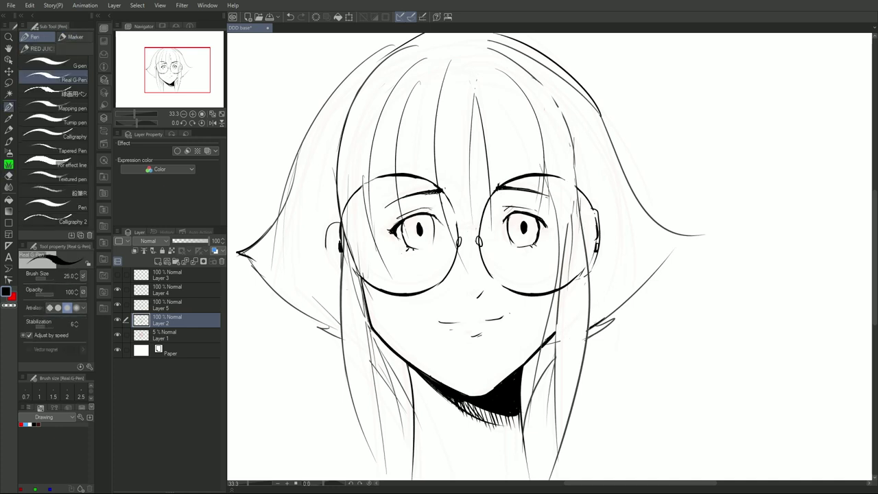
Step: Darken the upper iris of the eye on the picture's left and hatch its lower part
key(e)
key(p)
key(e)
mouse_move(410, 250)
mouse_down()
mouse_move(424, 252)
mouse_move(416, 248)
mouse_up()
key(p)
mouse_move(417, 215)
mouse_down()
mouse_move(402, 229)
mouse_move(407, 237)
mouse_up()
mouse_move(415, 224)
mouse_down()
mouse_move(418, 237)
mouse_move(427, 222)
mouse_up()
Step: Darken and hatch the iris of the eye on the picture's right to match the other one
key(r)
drag(523, 328, 586, 324)
key(p)
mouse_move(434, 329)
mouse_down()
mouse_move(428, 335)
mouse_move(442, 352)
mouse_move(435, 329)
mouse_move(444, 320)
mouse_up()
key(e)
key(p)
key(e)
key(r)
mouse_move(441, 319)
mouse_down()
mouse_move(669, 296)
mouse_move(609, 368)
mouse_up()
mouse_move(610, 357)
mouse_down()
mouse_move(614, 369)
mouse_move(435, 211)
mouse_move(398, 305)
mouse_up()
key(r)
key(space)
mouse_move(483, 305)
mouse_down()
mouse_move(478, 314)
mouse_move(493, 316)
mouse_up()
key(r)
drag(492, 315, 510, 330)
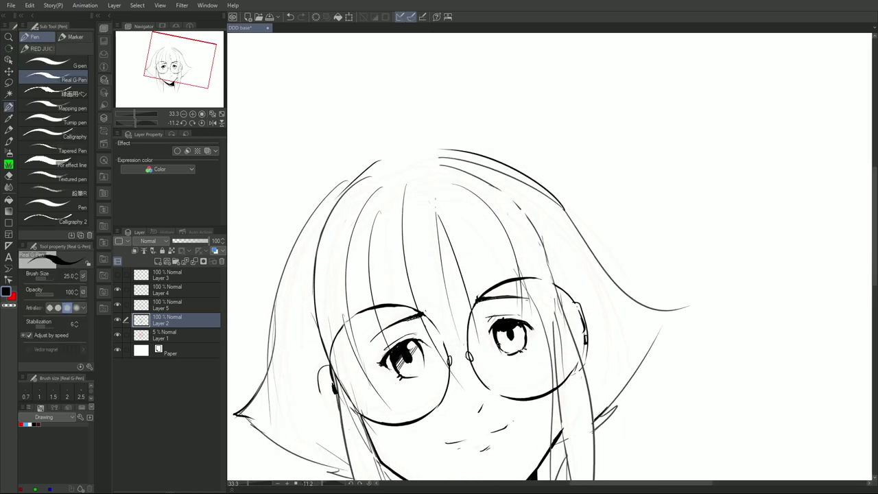
mouse_move(640, 346)
mouse_down()
mouse_move(617, 309)
mouse_move(686, 240)
mouse_move(618, 308)
mouse_up()
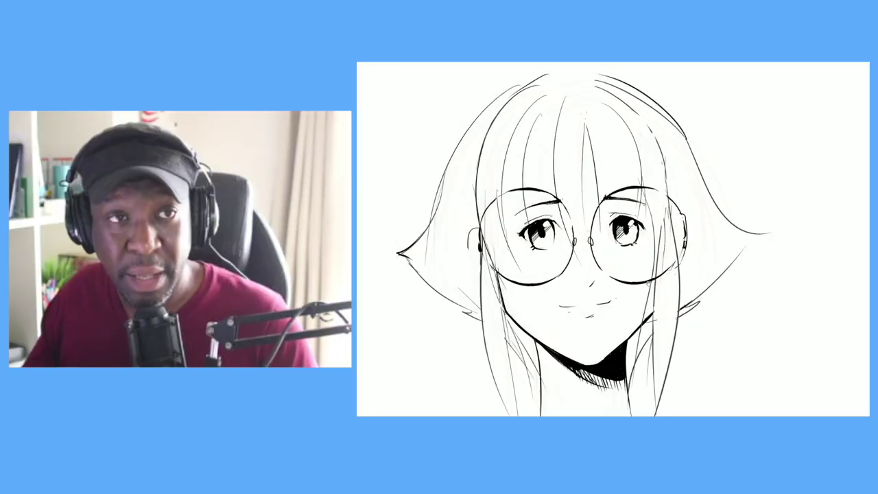
Step: Mirror the canvas view to dot three freckles on the cheek inside the left lens, then restore the view
key(h)
key(space)
drag(609, 277, 699, 304)
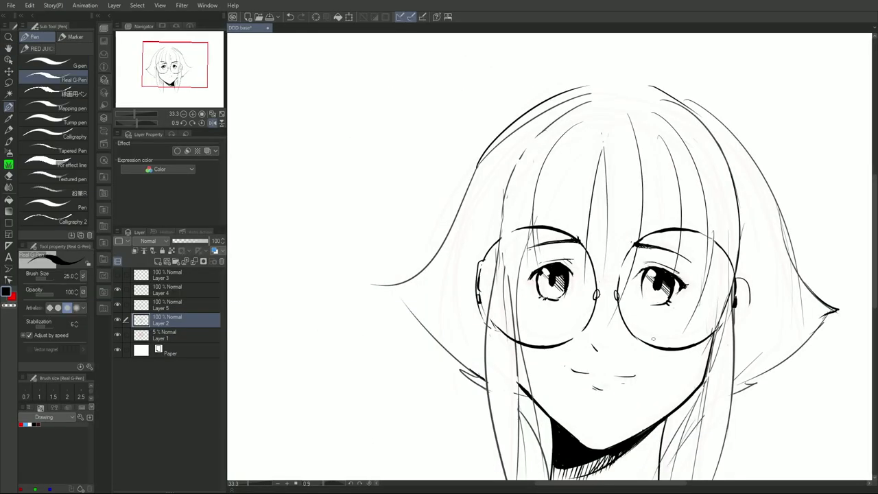
click(661, 322)
click(673, 325)
click(669, 341)
key(h)
key(space)
drag(547, 379, 623, 349)
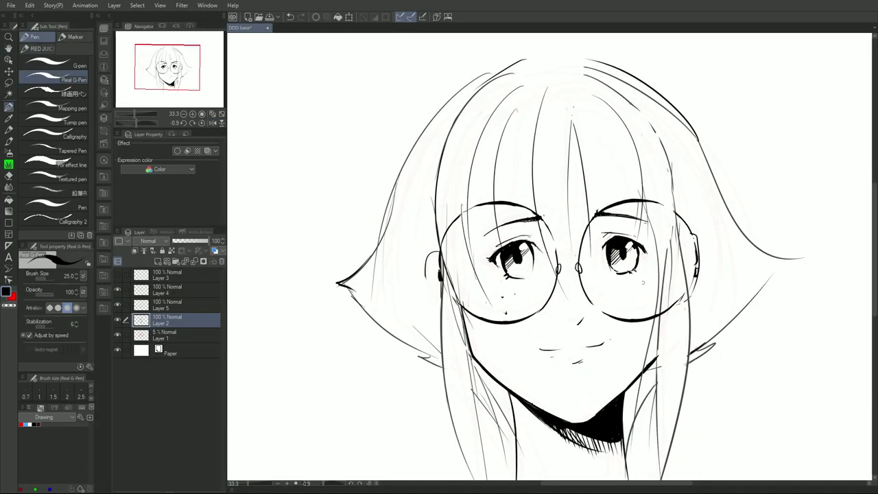
Step: Ink additional strands through the bangs, beside the centre parting and down the left side of the forehead
drag(530, 181, 557, 272)
drag(572, 120, 563, 318)
drag(511, 93, 467, 242)
Step: Ink short shading strokes in the left side lock below the jaw and undo the last stroke
key(space)
drag(521, 384, 452, 406)
drag(413, 420, 441, 449)
drag(408, 388, 448, 439)
key(ctrl+z)
key(e)
key(p)
key(h)
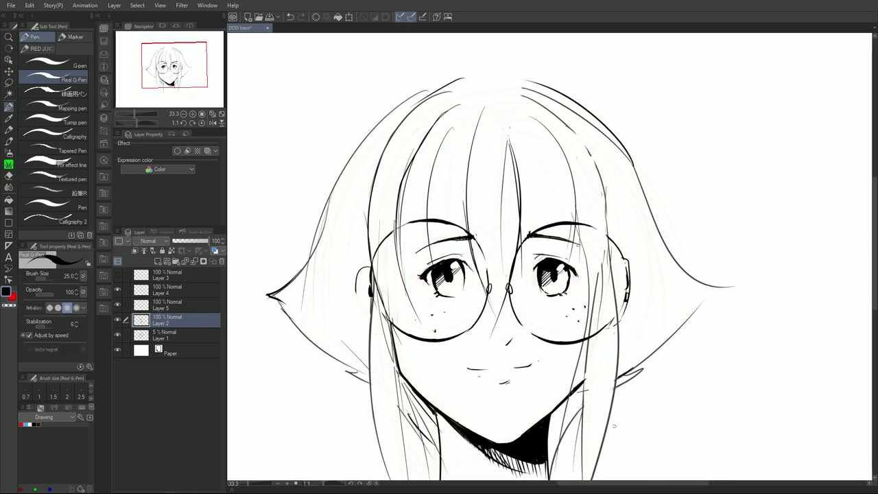
Step: Select Layers 4, 5 and 2 and merge them into one line-art layer
shift+click(190, 290)
right_click(197, 316)
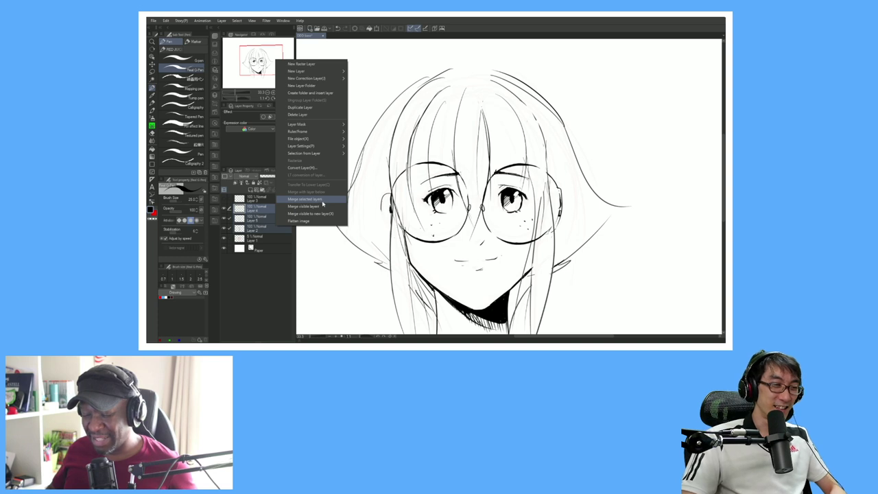
click(321, 200)
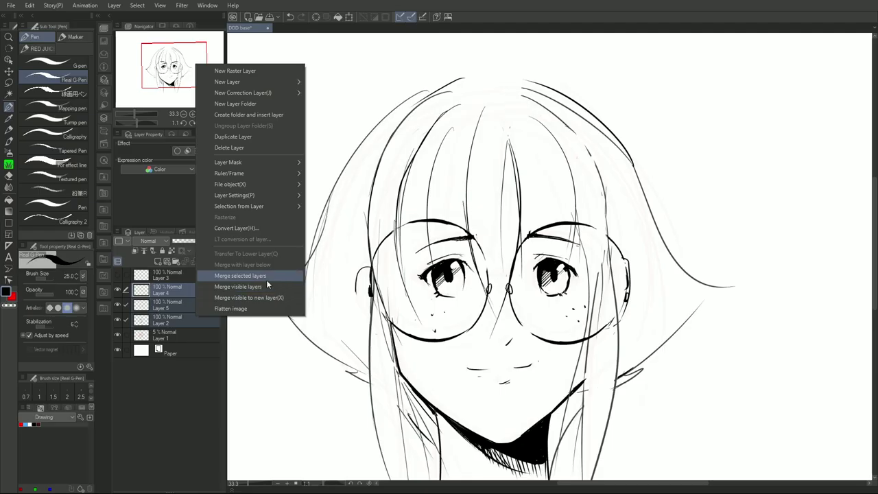
Step: Merge the selected line-art layers and erase stray line bits in the bangs and around the left lens
click(266, 280)
key(h)
mouse_move(552, 384)
mouse_down()
mouse_move(548, 361)
mouse_move(549, 373)
mouse_up()
key(e)
drag(463, 179, 466, 204)
key(p)
key(e)
mouse_move(380, 197)
mouse_down()
mouse_move(378, 257)
mouse_move(420, 243)
mouse_move(480, 242)
mouse_move(415, 266)
mouse_up()
key(p)
key(e)
key(p)
Step: Lasso the eye in the left lens, nudge it slightly outward, deselect it and hide the Layer 1 sketch
key(m)
click(9, 71)
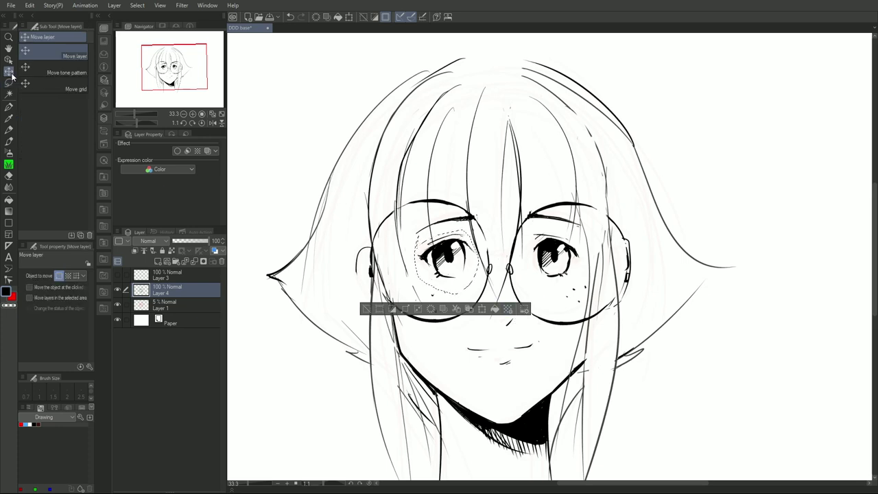
key(ctrl+d)
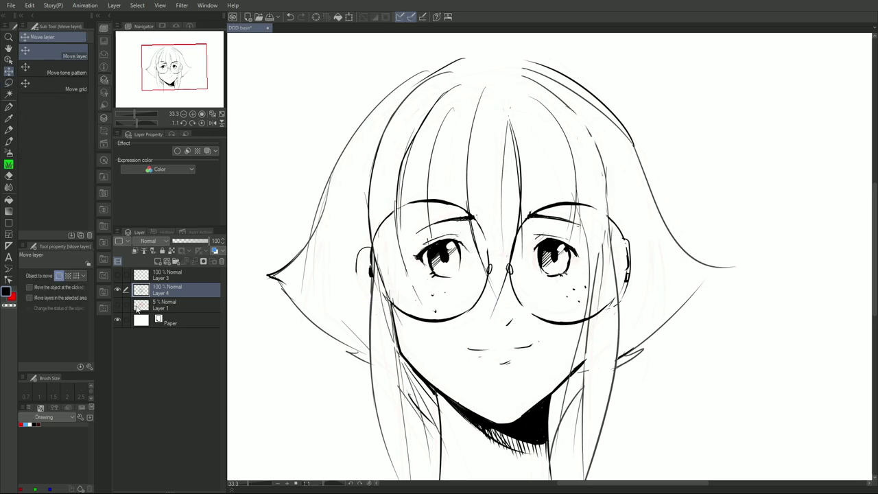
Step: Lasso the eye in the right lens, nudge it seven increments to the right and clear the selection
click(9, 82)
mouse_move(541, 223)
mouse_down()
mouse_move(559, 292)
mouse_move(557, 220)
mouse_move(549, 222)
mouse_up()
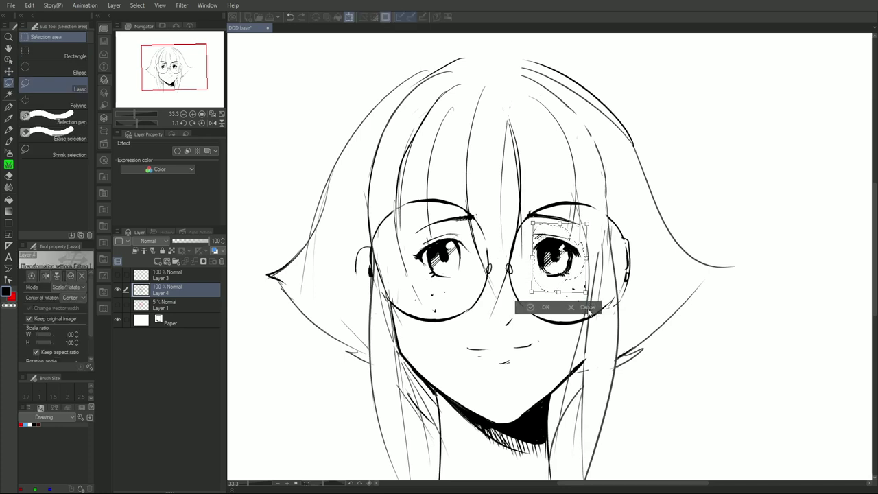
click(10, 72)
key(Right)
key(Right)
key(Right)
key(Right)
key(Right)
key(Right)
key(Right)
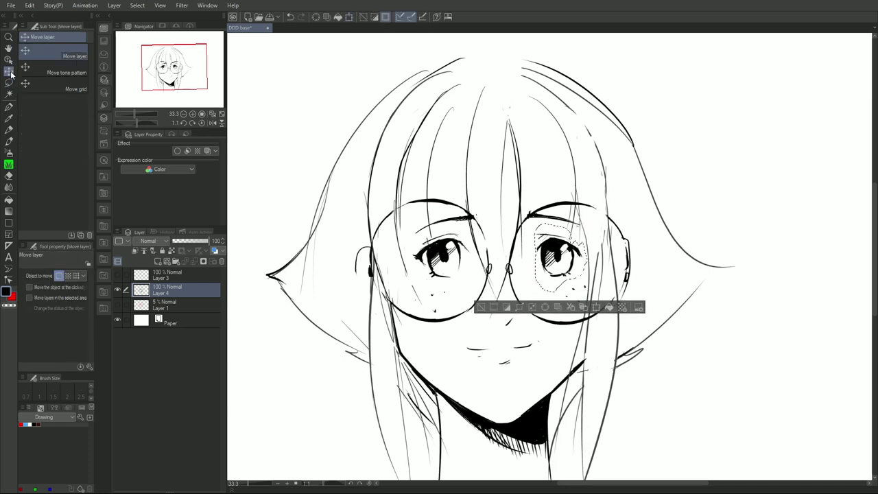
key(ctrl+d)
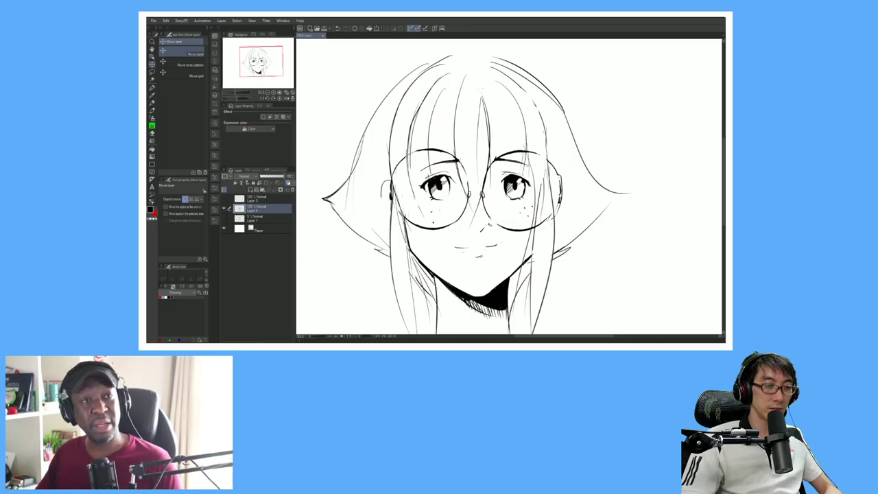
drag(554, 276, 583, 255)
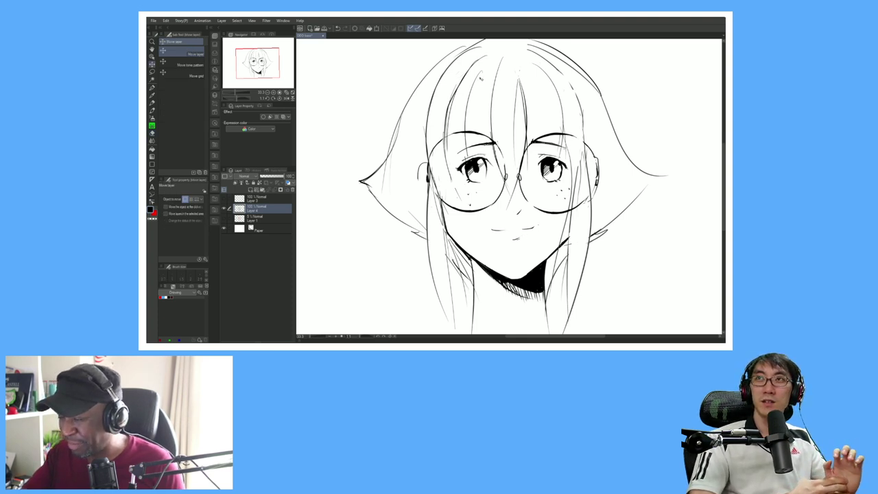
key(e)
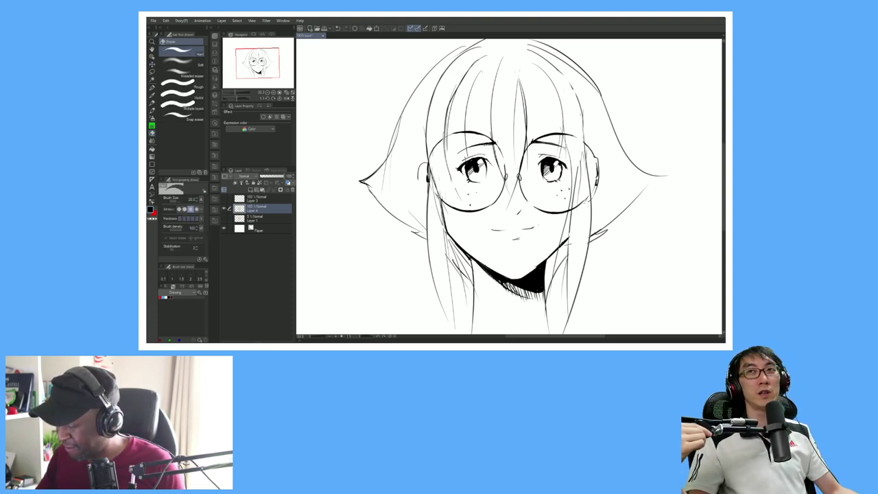
key(k)
mouse_move(546, 263)
mouse_down()
mouse_move(564, 245)
mouse_move(541, 277)
mouse_up()
key(space)
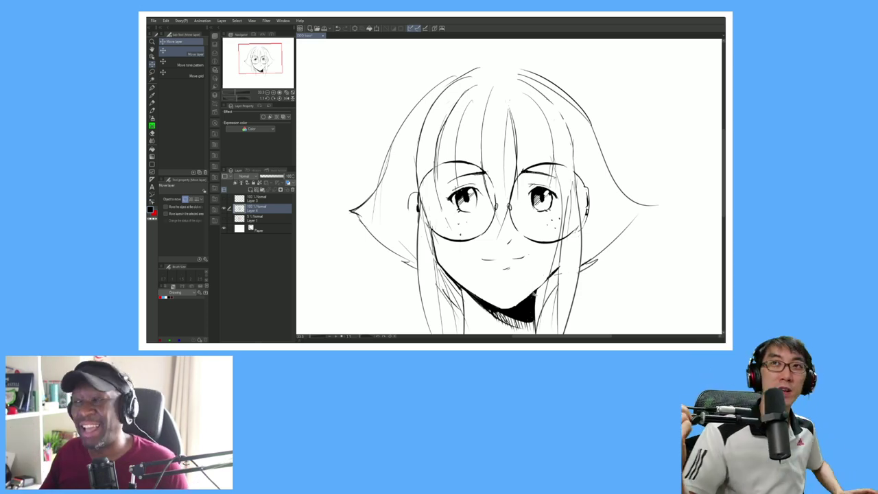
key(space)
mouse_move(535, 304)
mouse_down()
mouse_move(536, 290)
mouse_move(519, 289)
mouse_move(548, 288)
mouse_move(538, 307)
mouse_up()
mouse_move(591, 436)
mouse_down()
mouse_move(605, 425)
mouse_move(581, 403)
mouse_move(595, 394)
mouse_move(600, 433)
mouse_move(596, 413)
mouse_up()
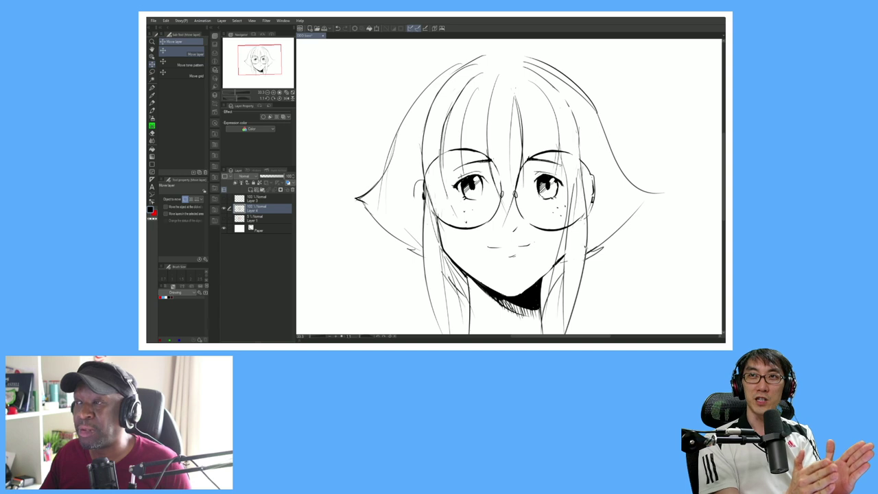
drag(578, 233, 573, 227)
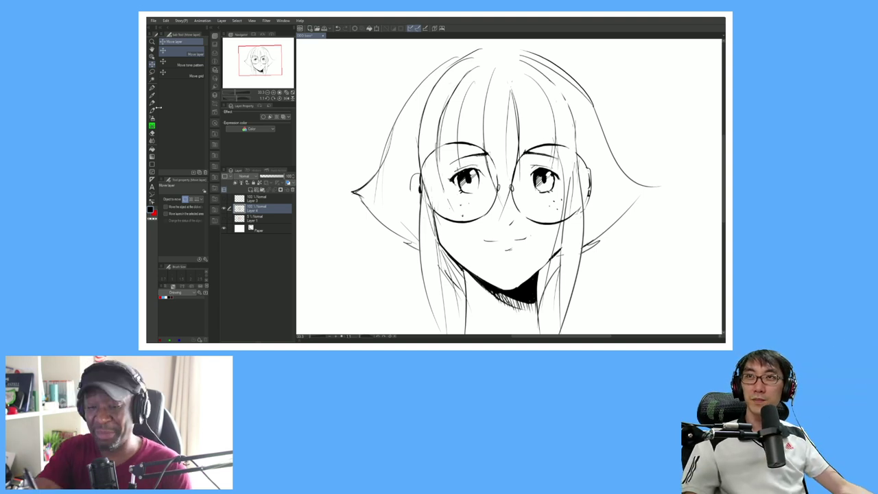
Step: Switch to the Real G-Pen to continue inking the line art
click(152, 88)
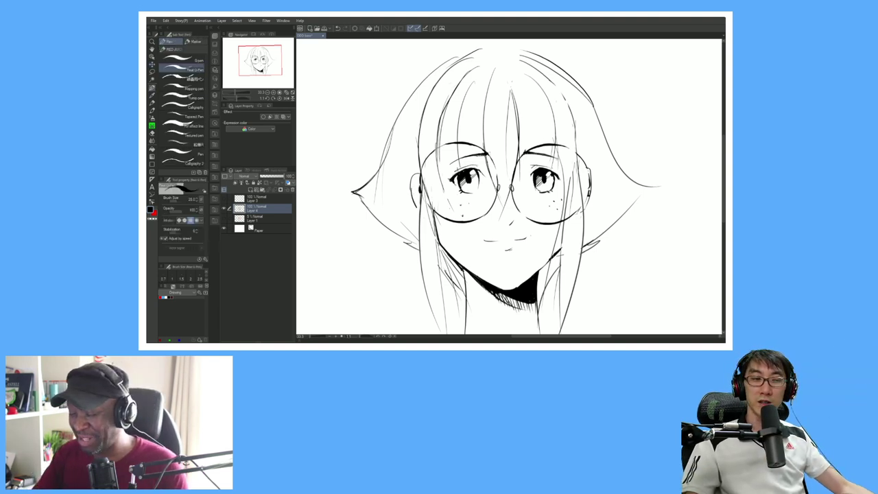